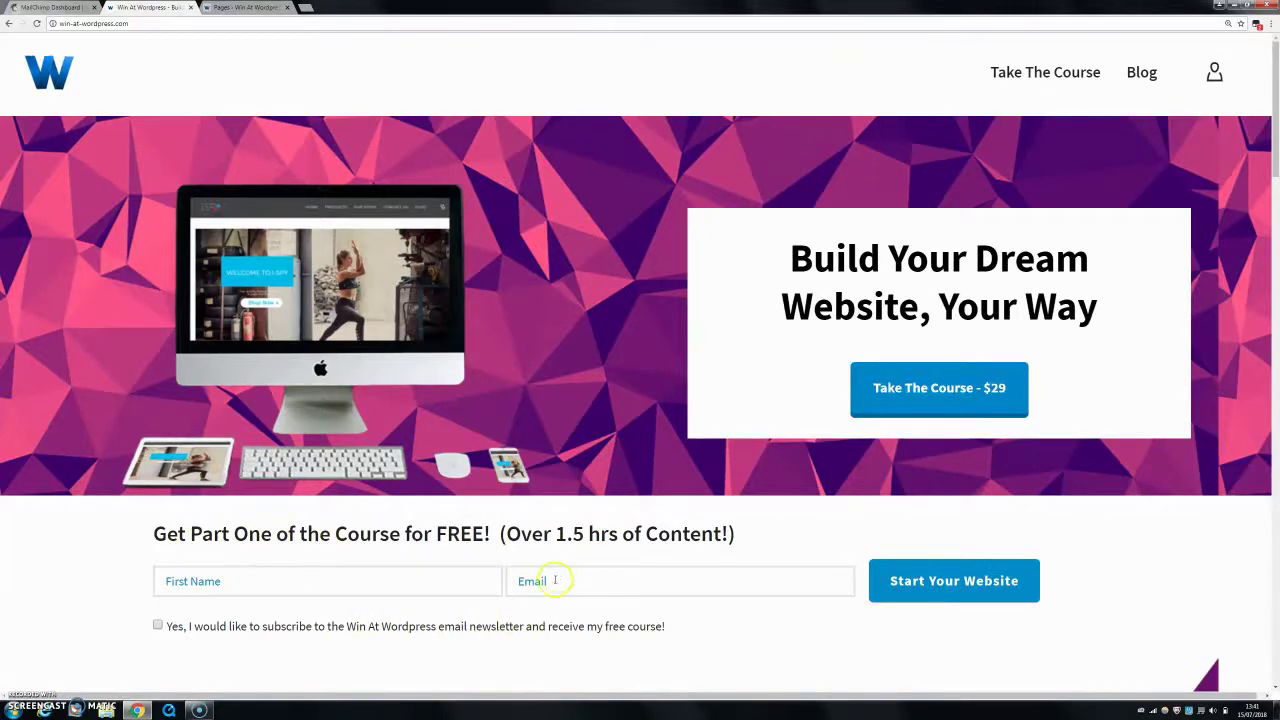
Examine the name and email fields of the free-course signup form on the Win At Wordpress home page
left_click(253, 584)
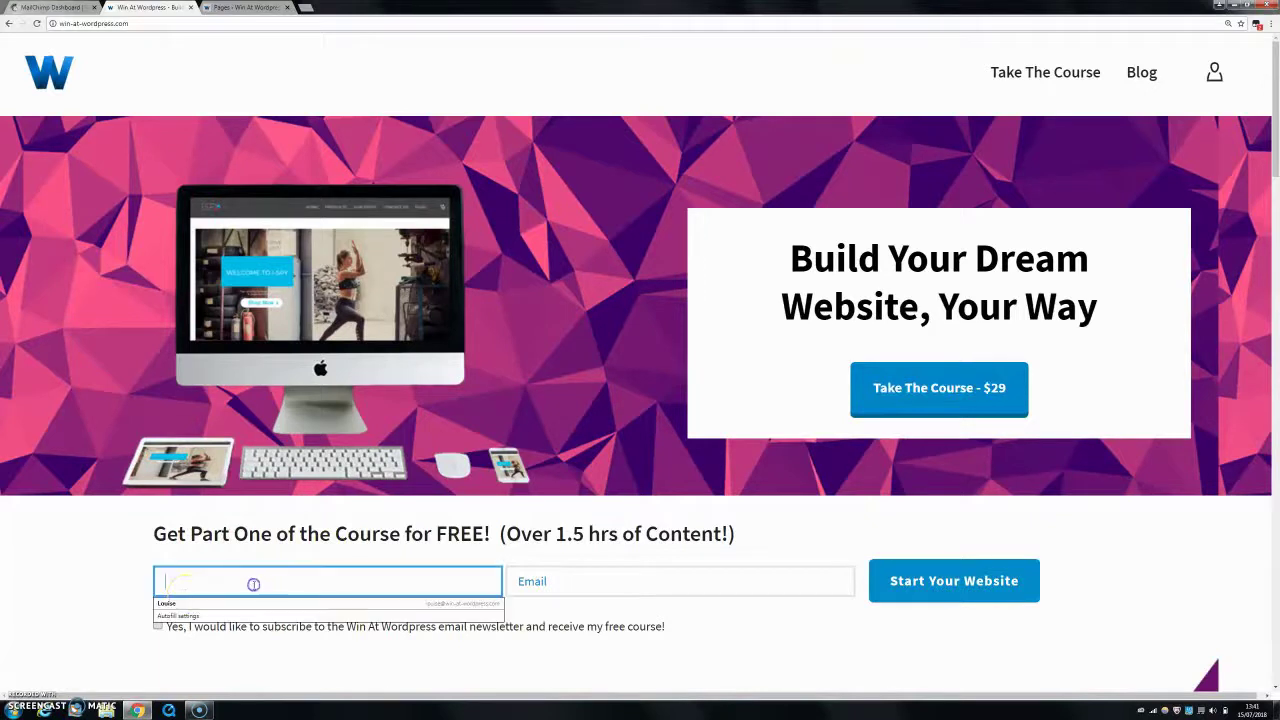
left_click(603, 580)
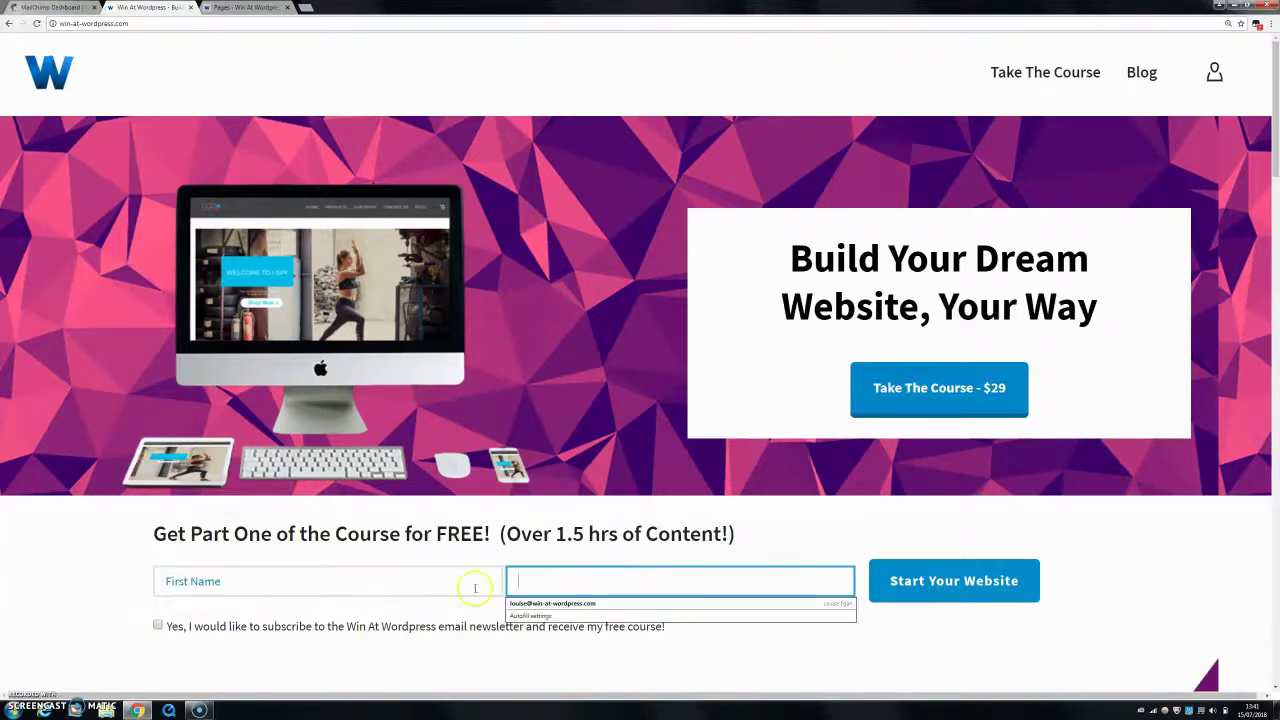
left_click(148, 583)
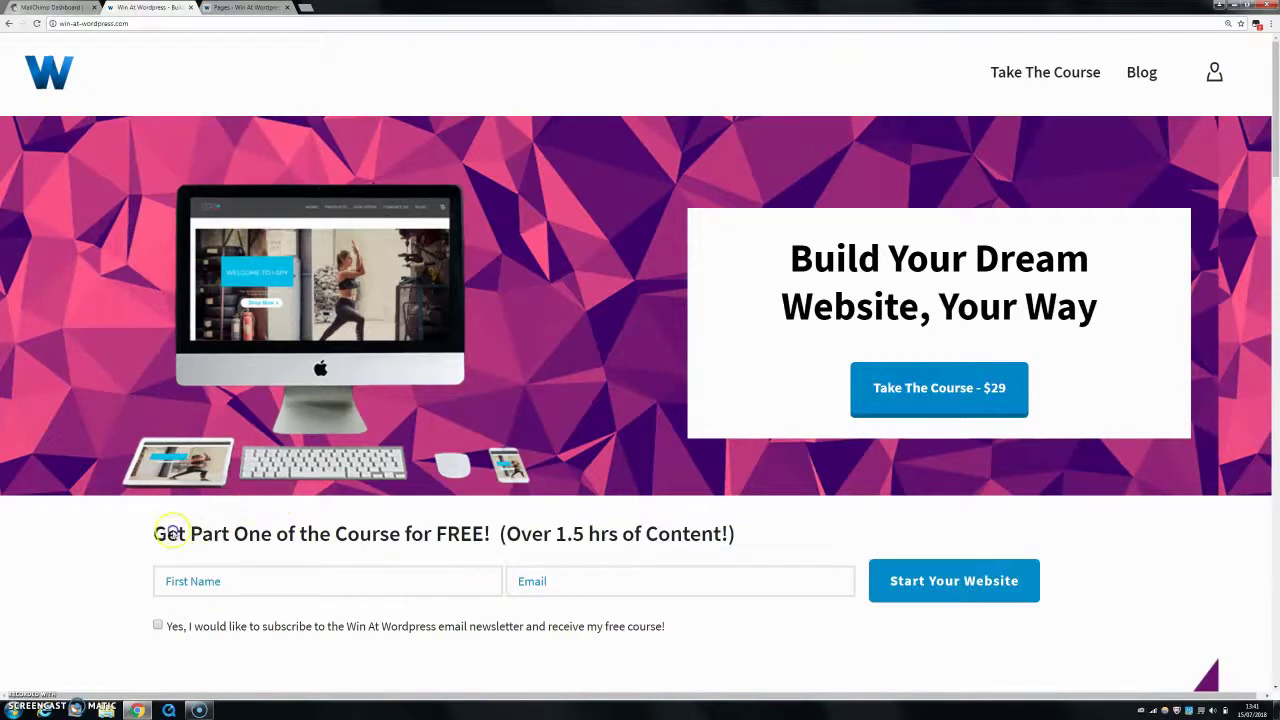
left_click_drag(160, 570, 519, 607)
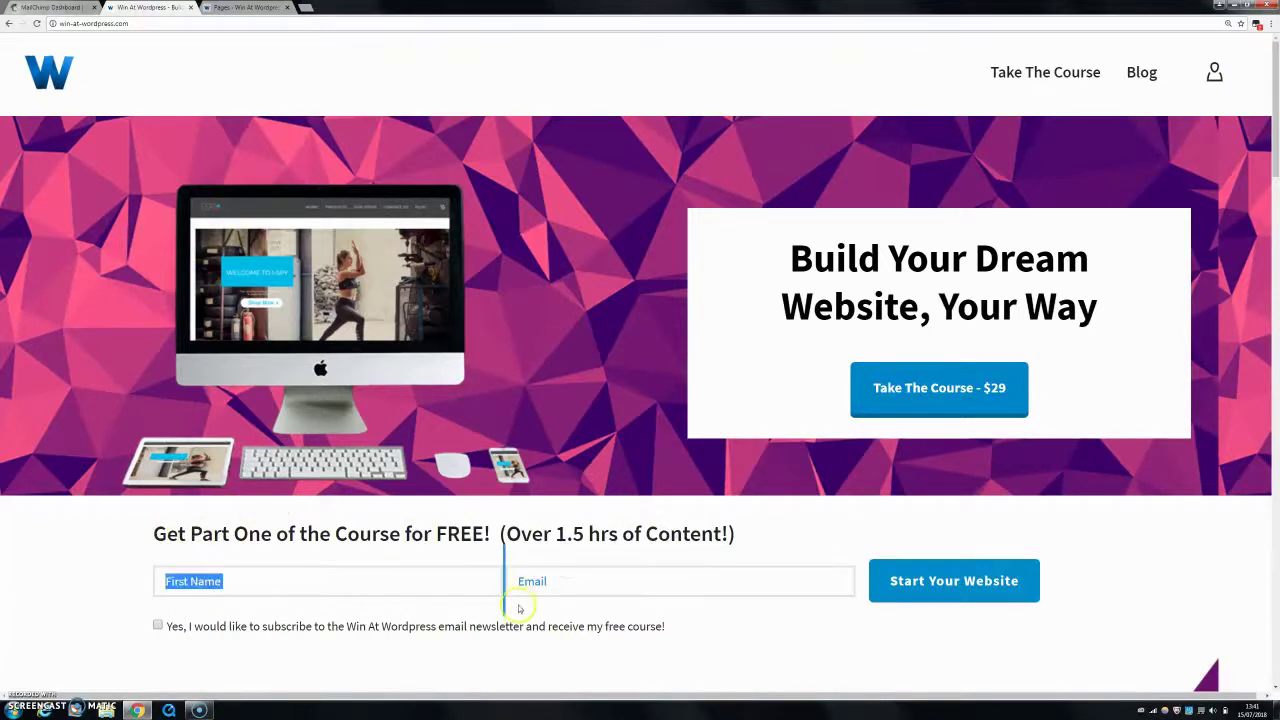
left_click(729, 629)
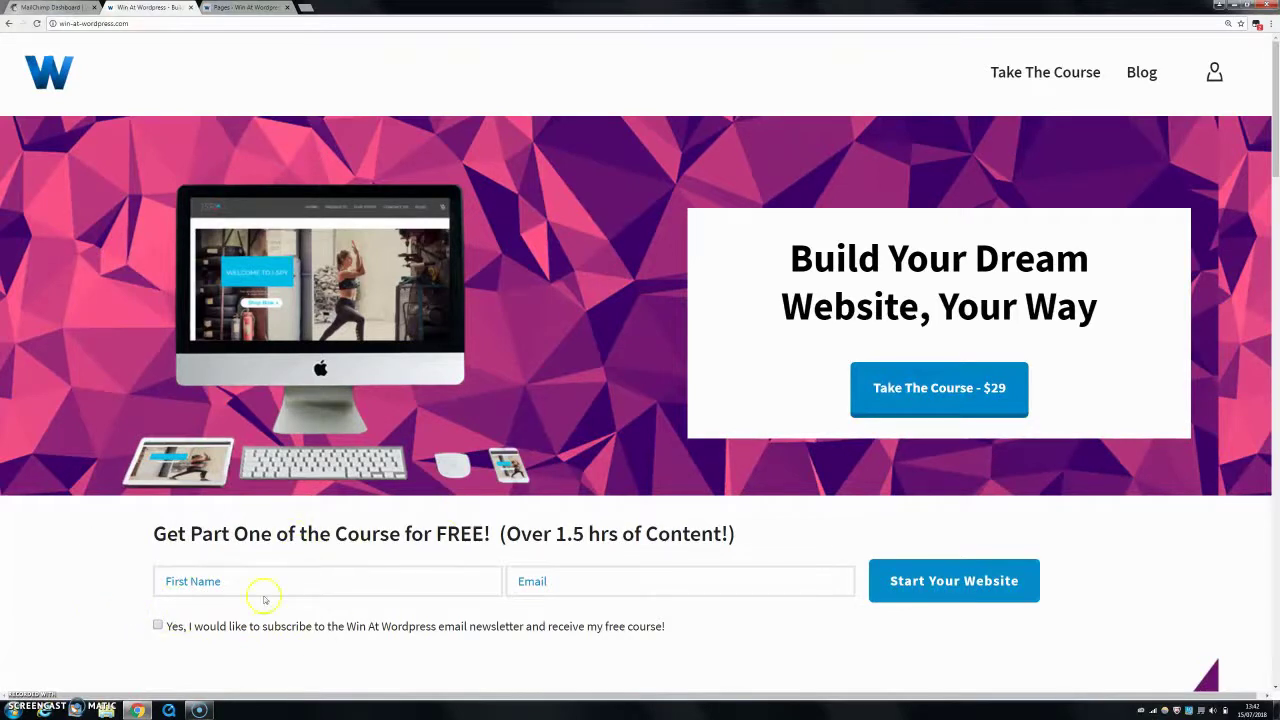
Switch to MailChimp and open the signup forms of the Subscribers list
left_click(68, 9)
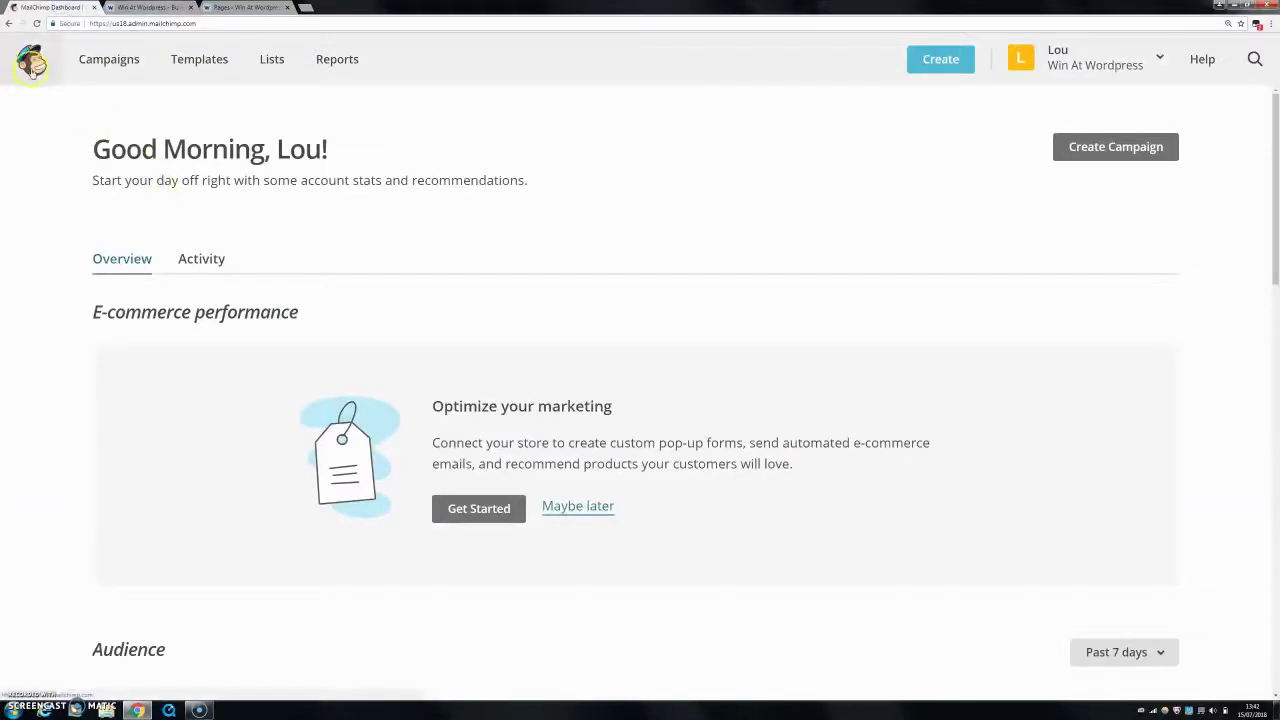
left_click(252, 8)
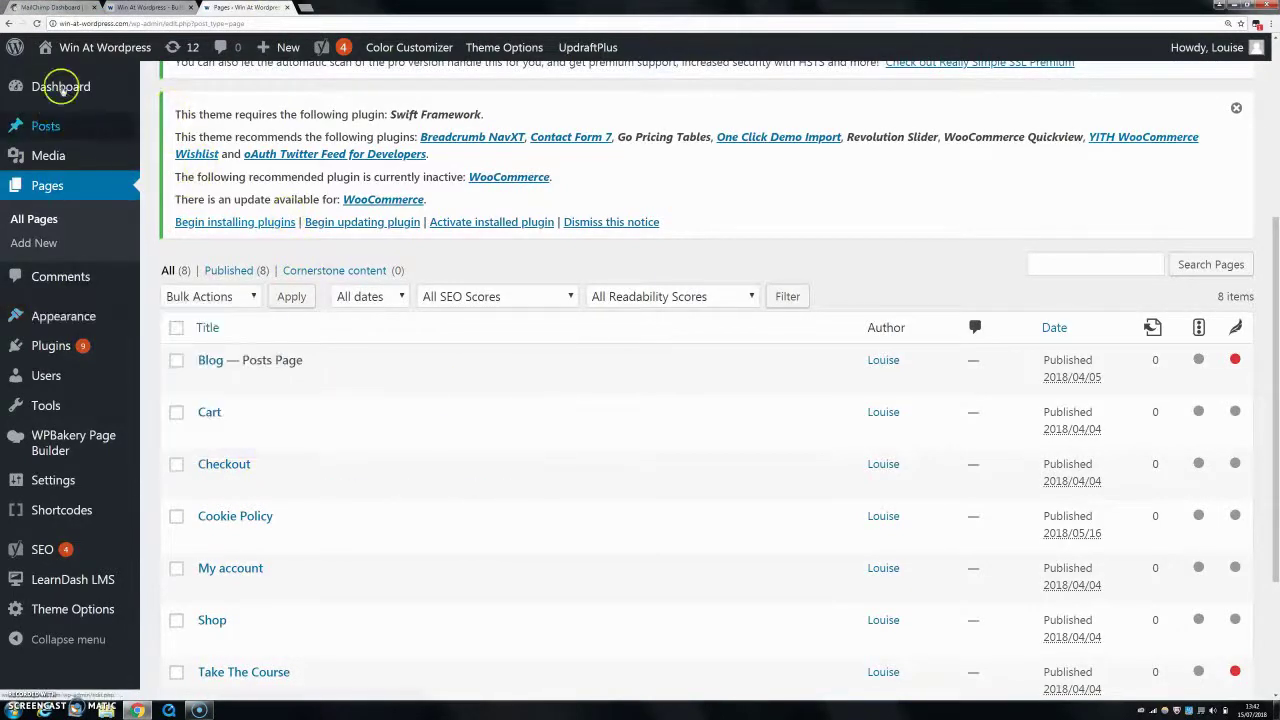
left_click(57, 7)
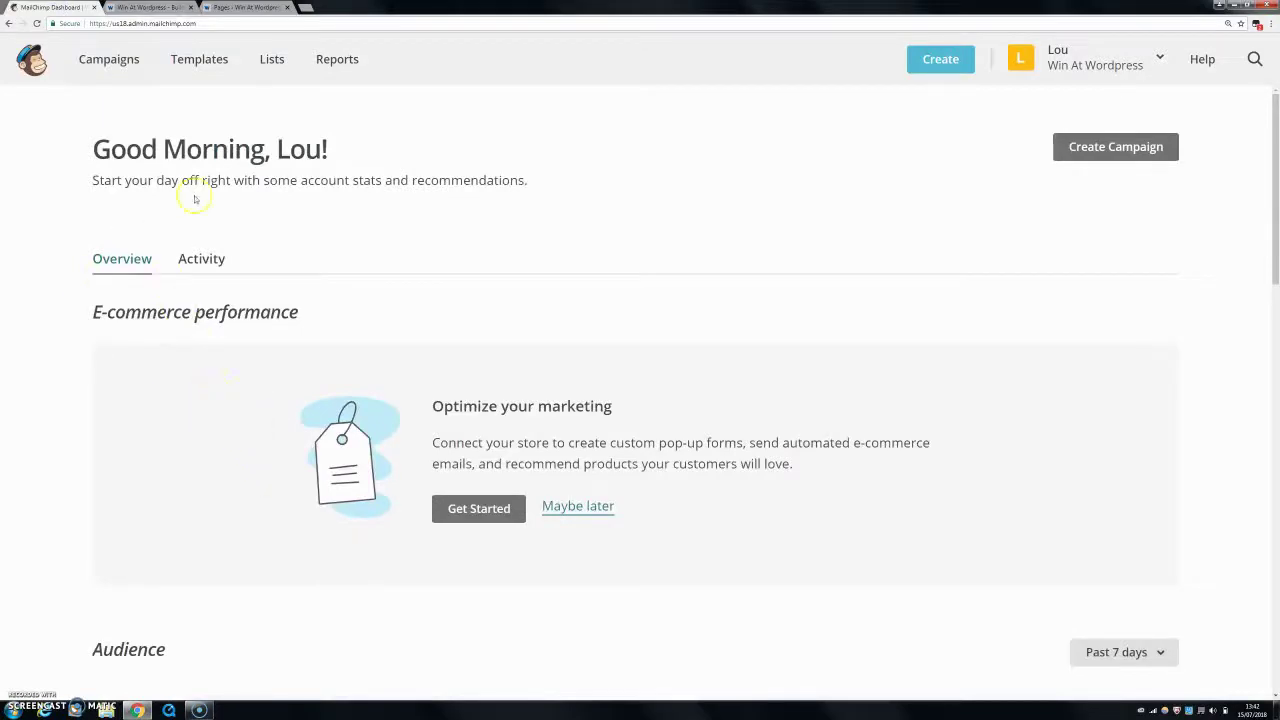
left_click(280, 60)
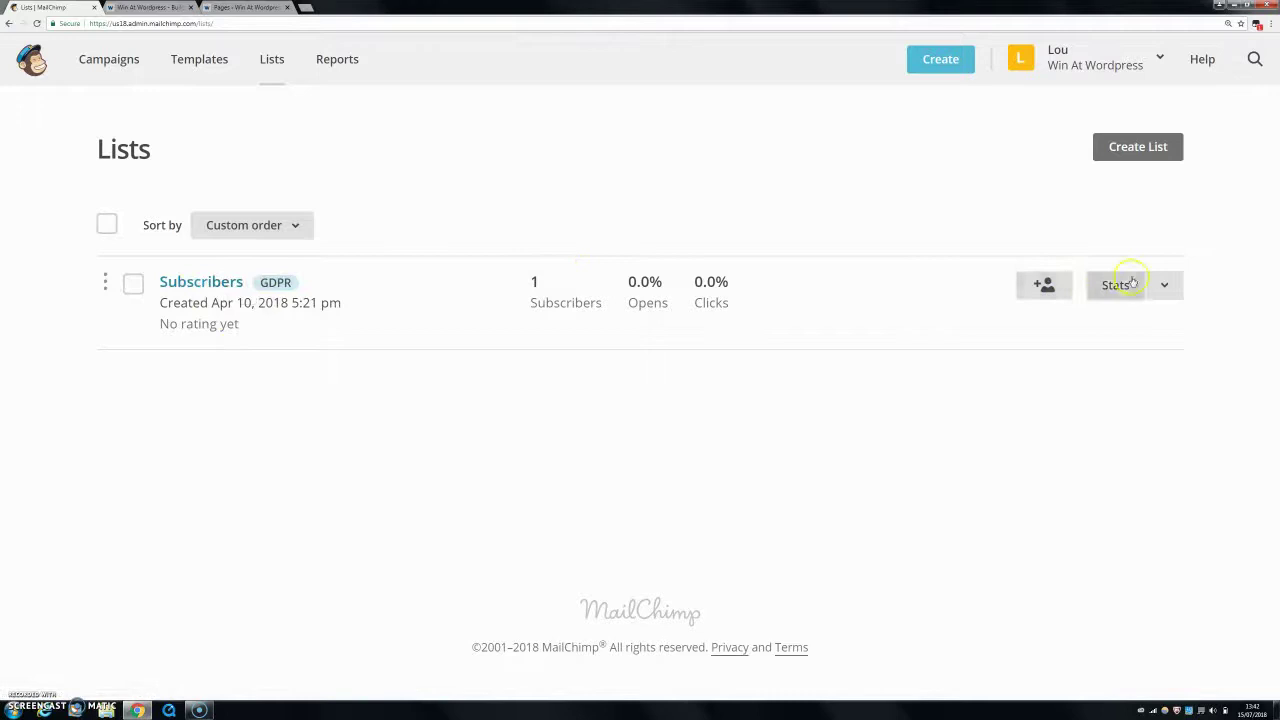
left_click(1164, 287)
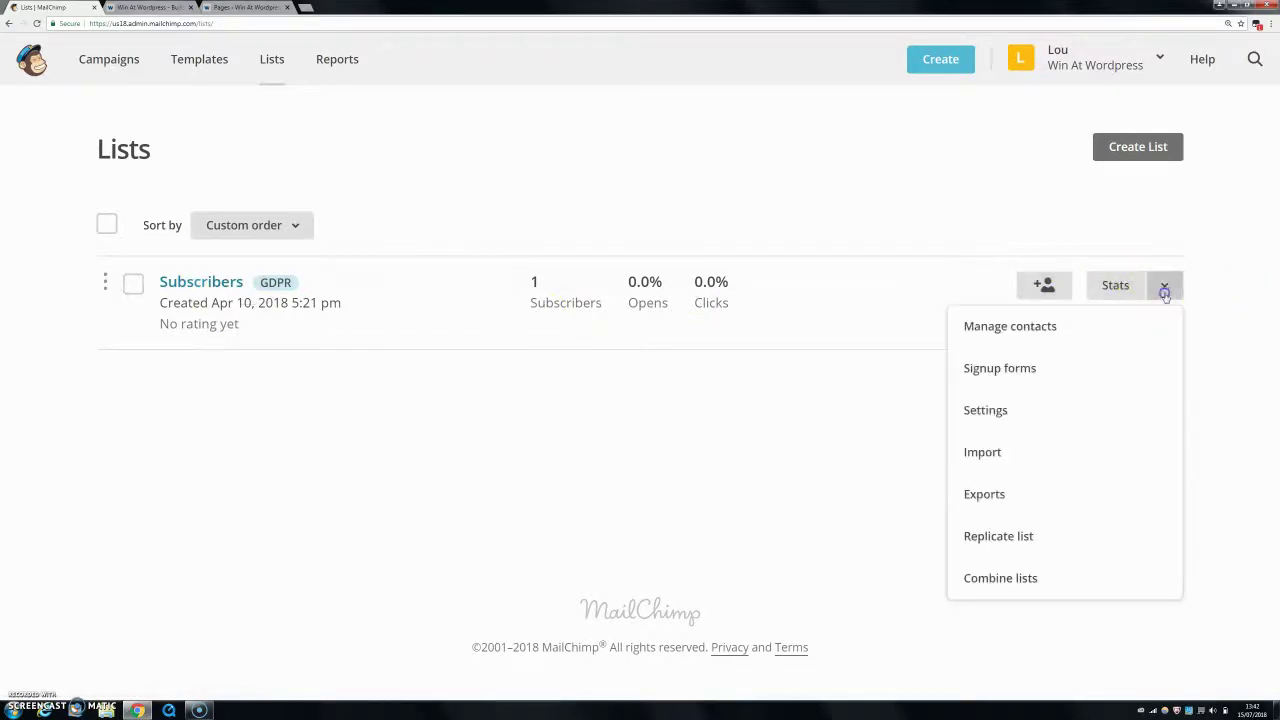
left_click(994, 366)
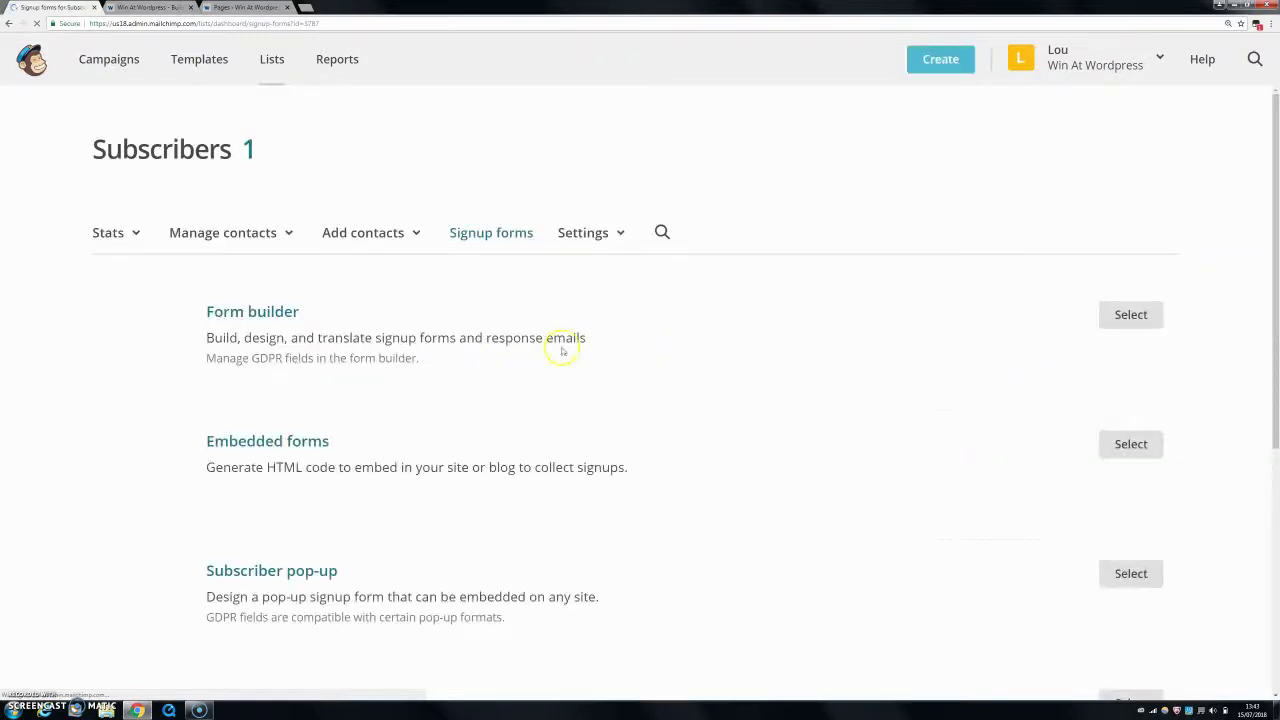
Review the available signup form types and select Embedded forms
scroll(550, 500, "down", 1)
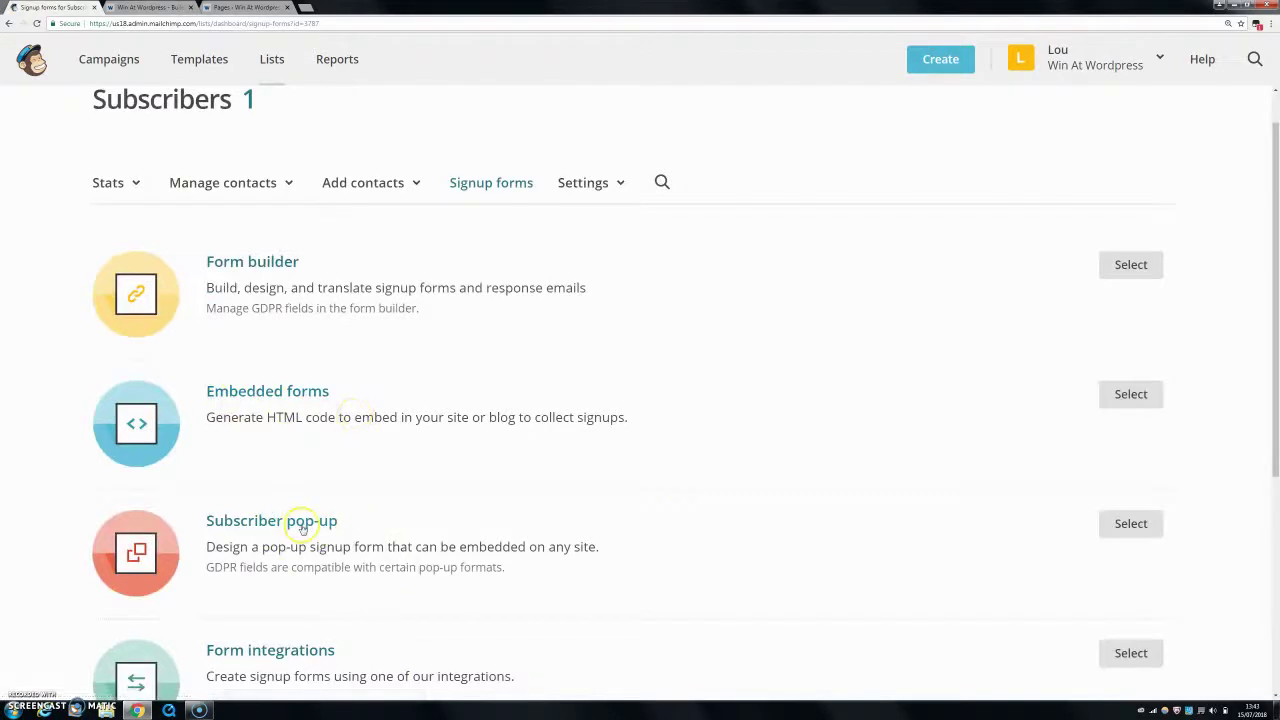
scroll(320, 471, "down", 2)
scroll(331, 451, "up", 2)
left_click(1121, 400)
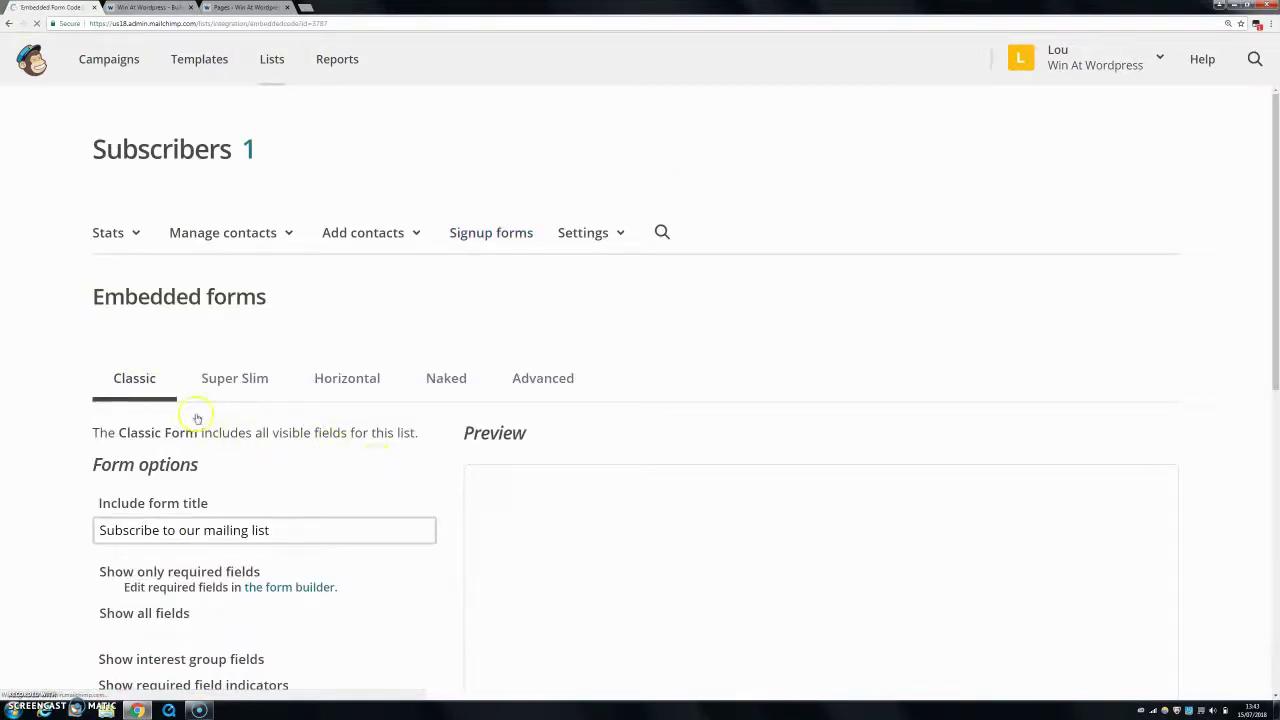
Compare the Super Slim form's preview and options with those of the Classic form, ending on Classic
scroll(355, 350, "down", 1)
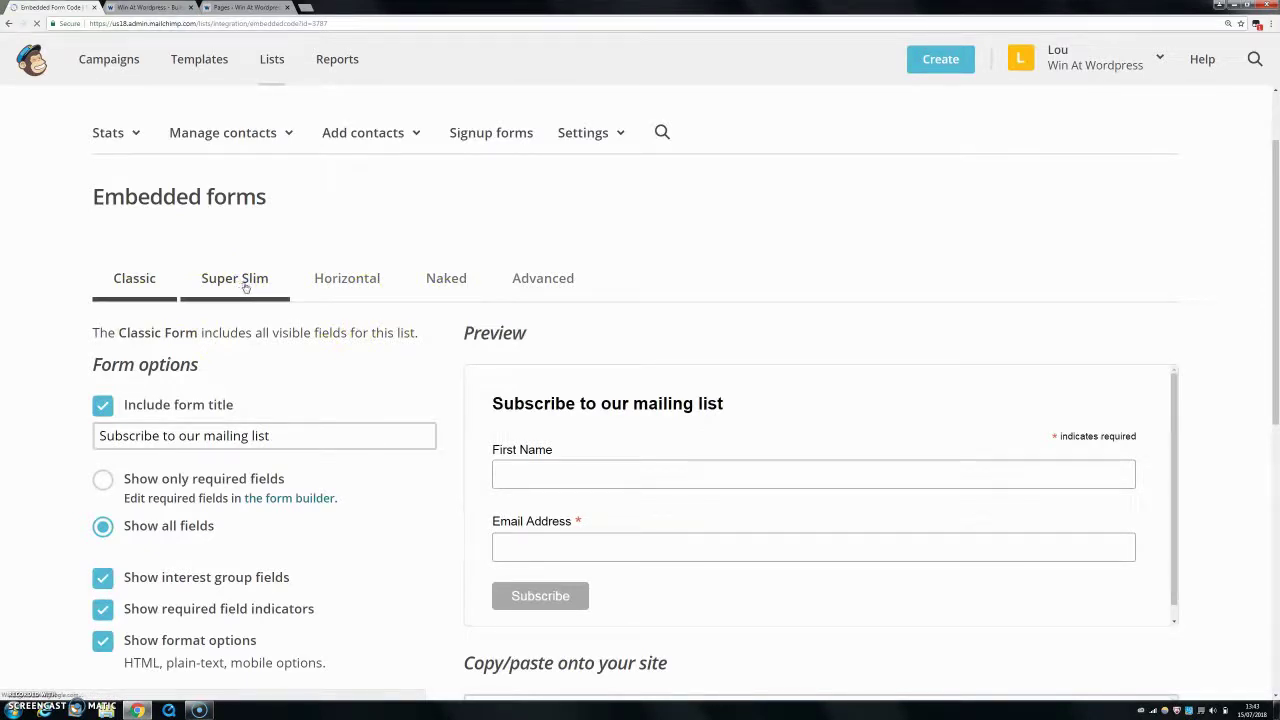
left_click(248, 289)
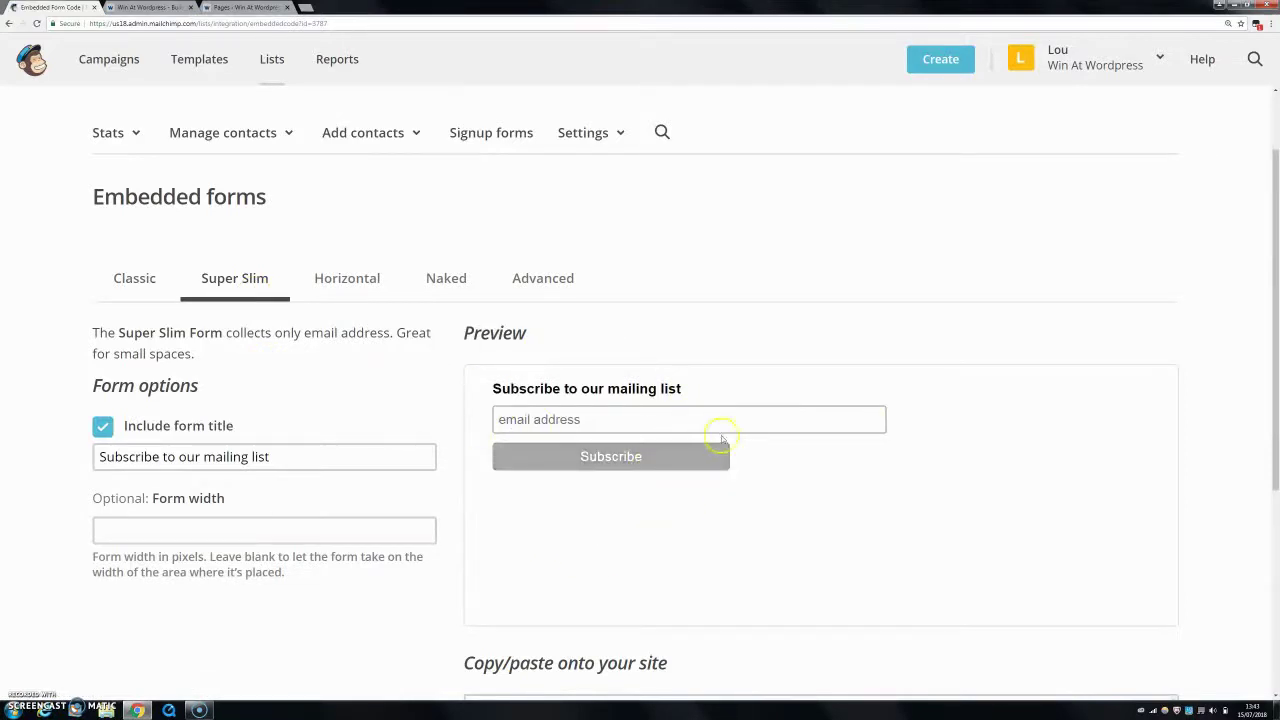
left_click(143, 281)
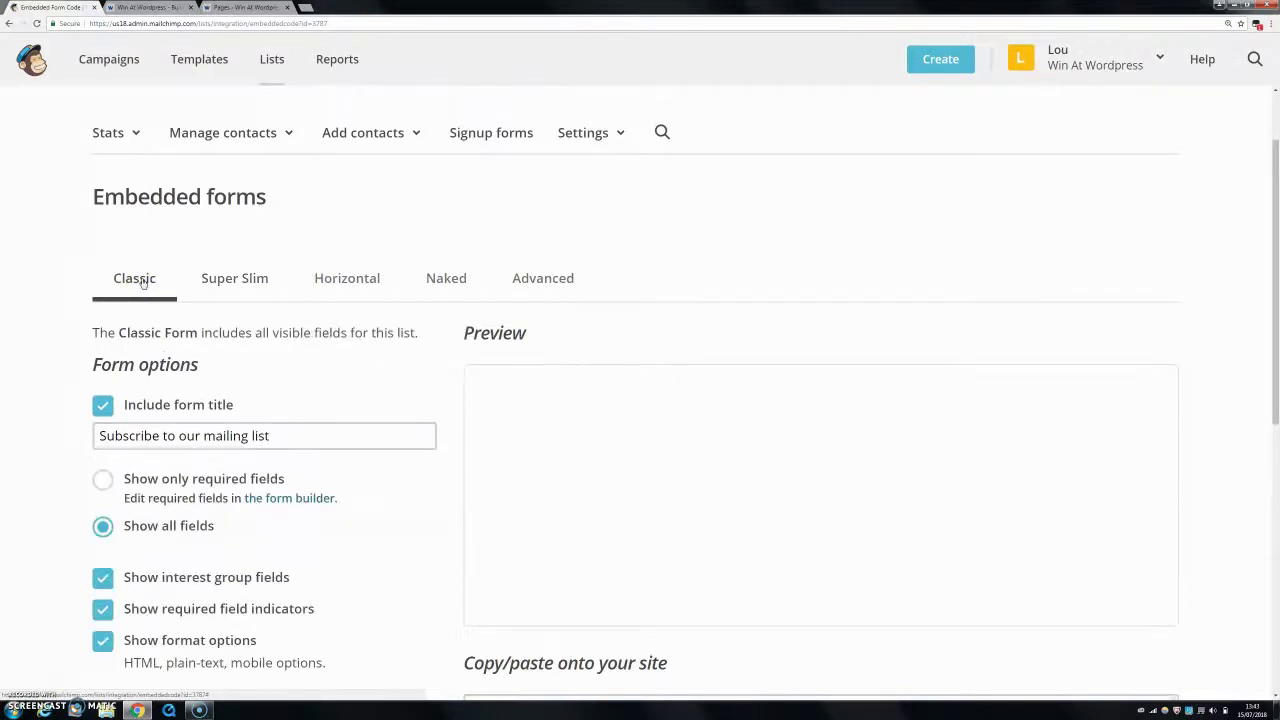
scroll(450, 500, "down", 1)
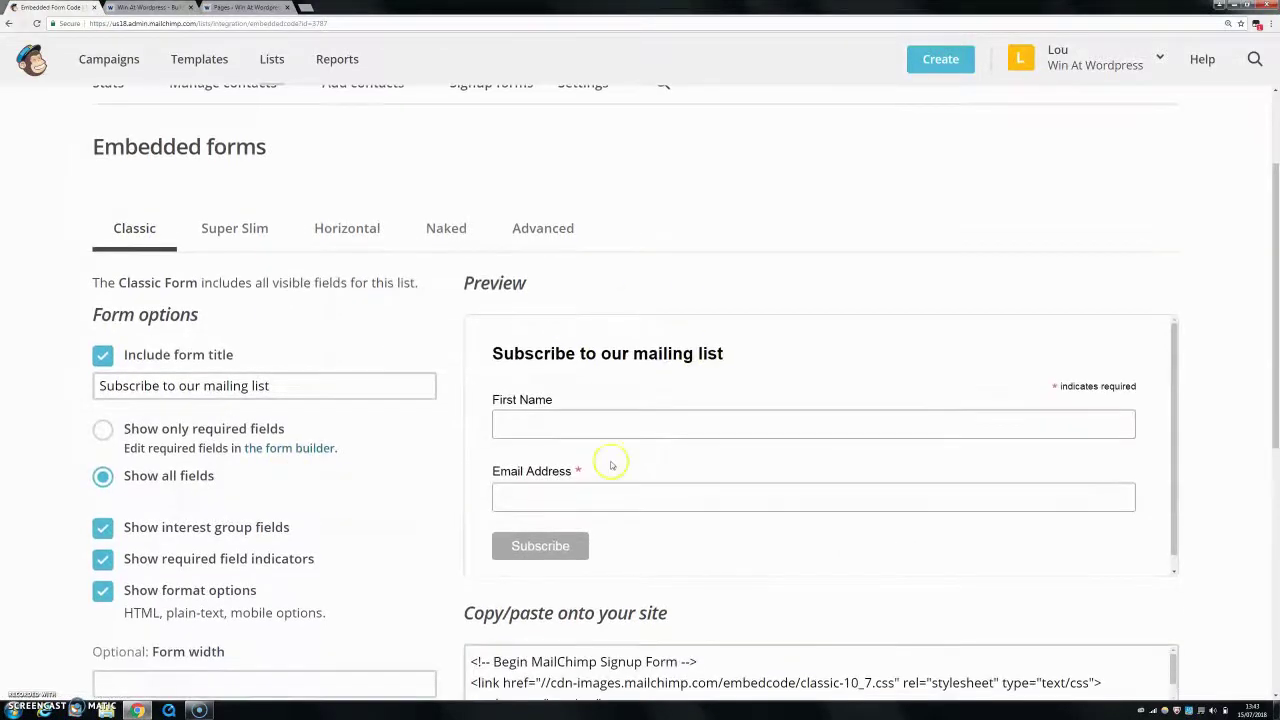
scroll(870, 440, "down", 3)
scroll(850, 443, "up", 2)
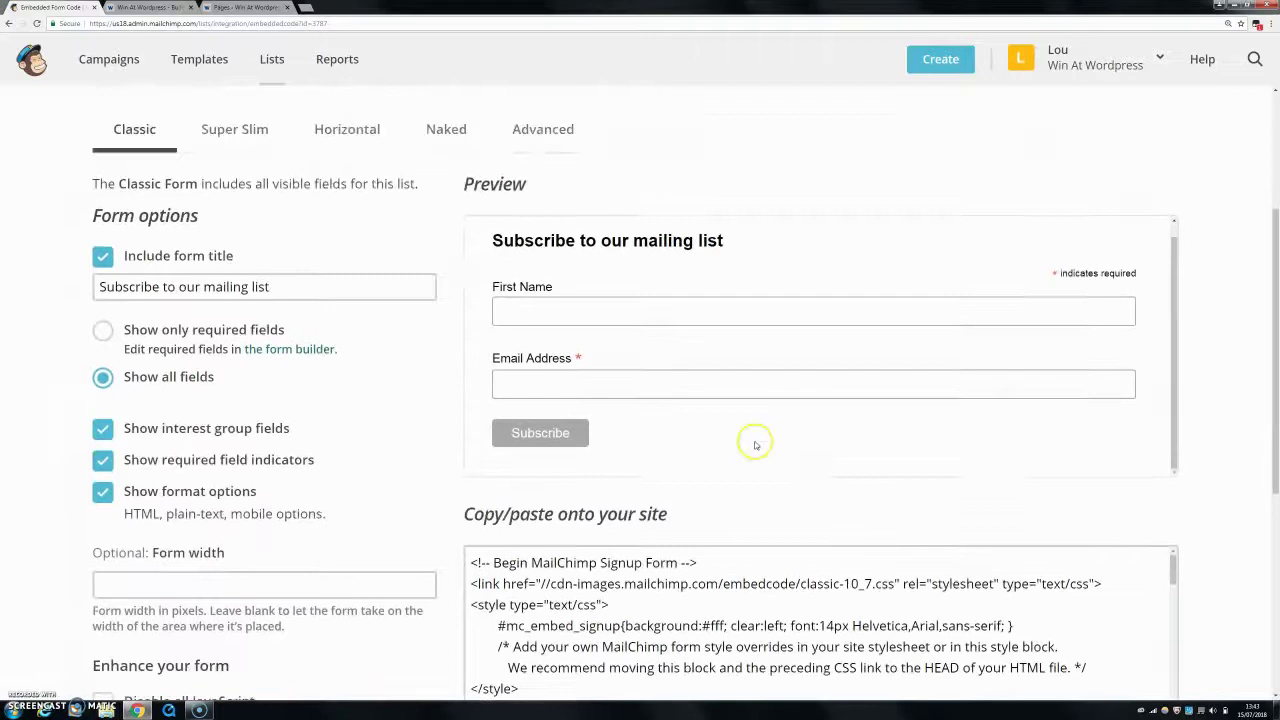
Open the form builder for editing required fields in a separate browser tab, keeping the embedded form page open
scroll(715, 432, "down", 1)
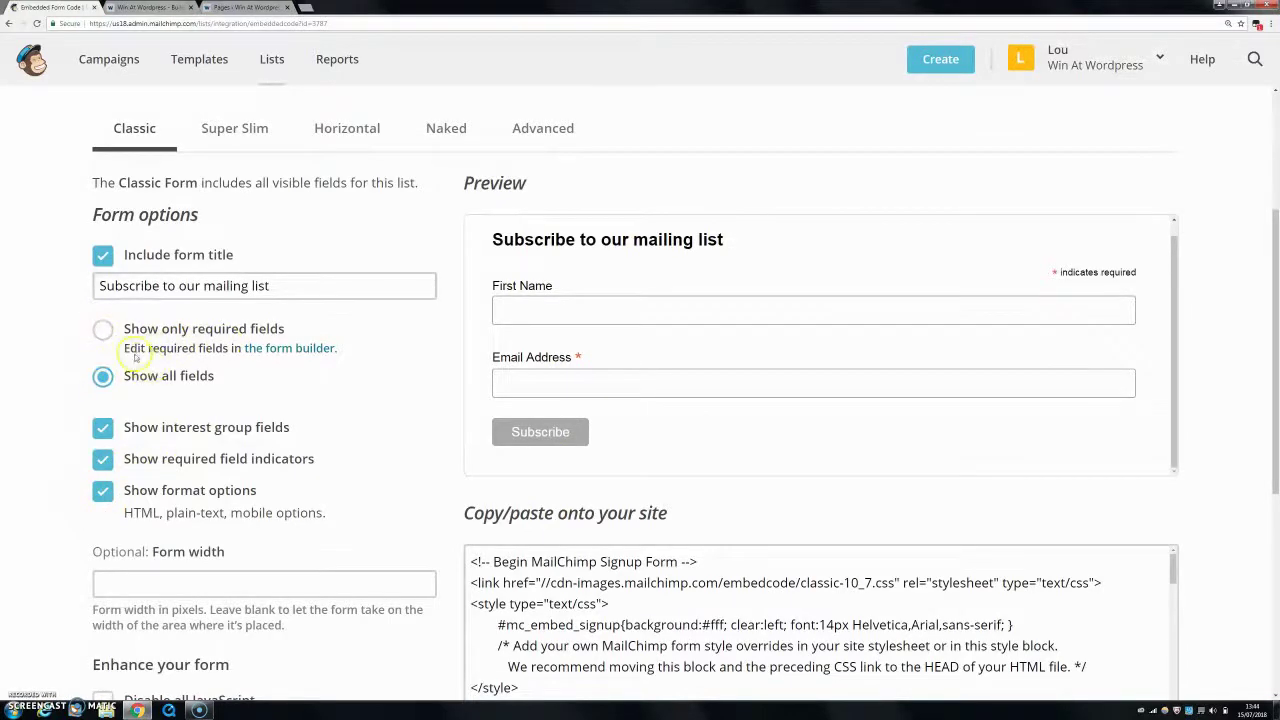
right_click(263, 349)
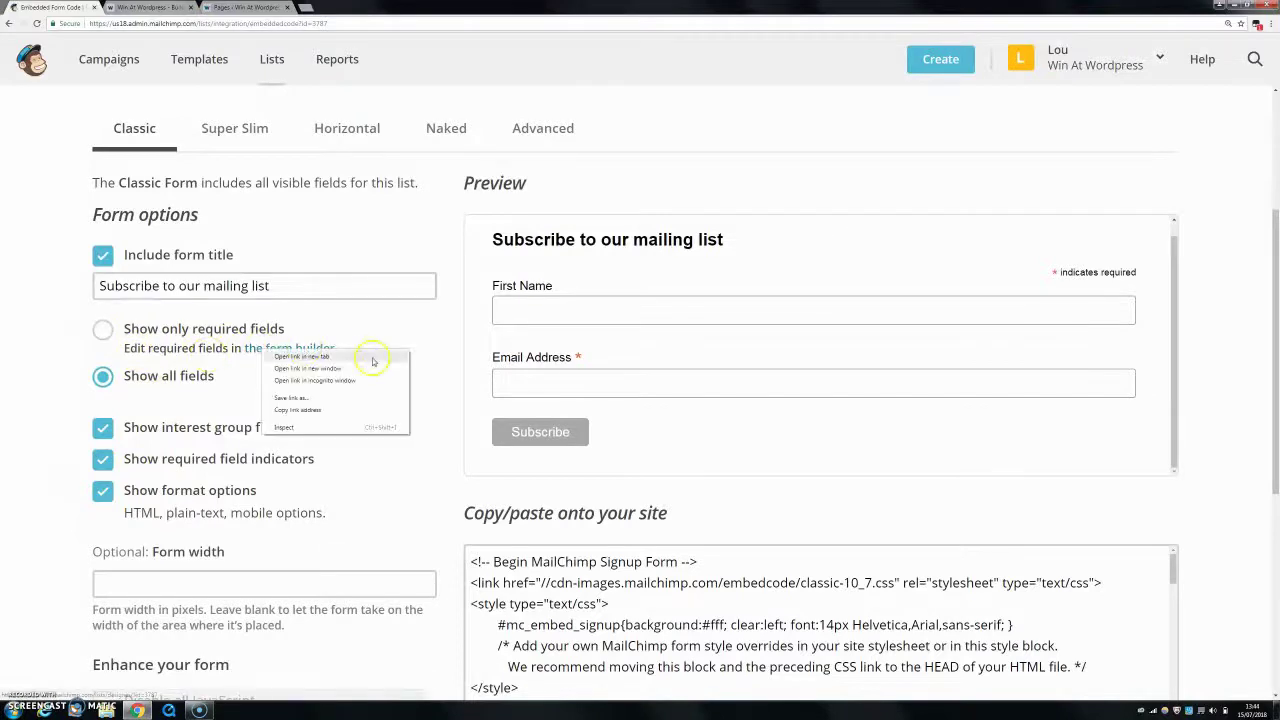
left_click(365, 357)
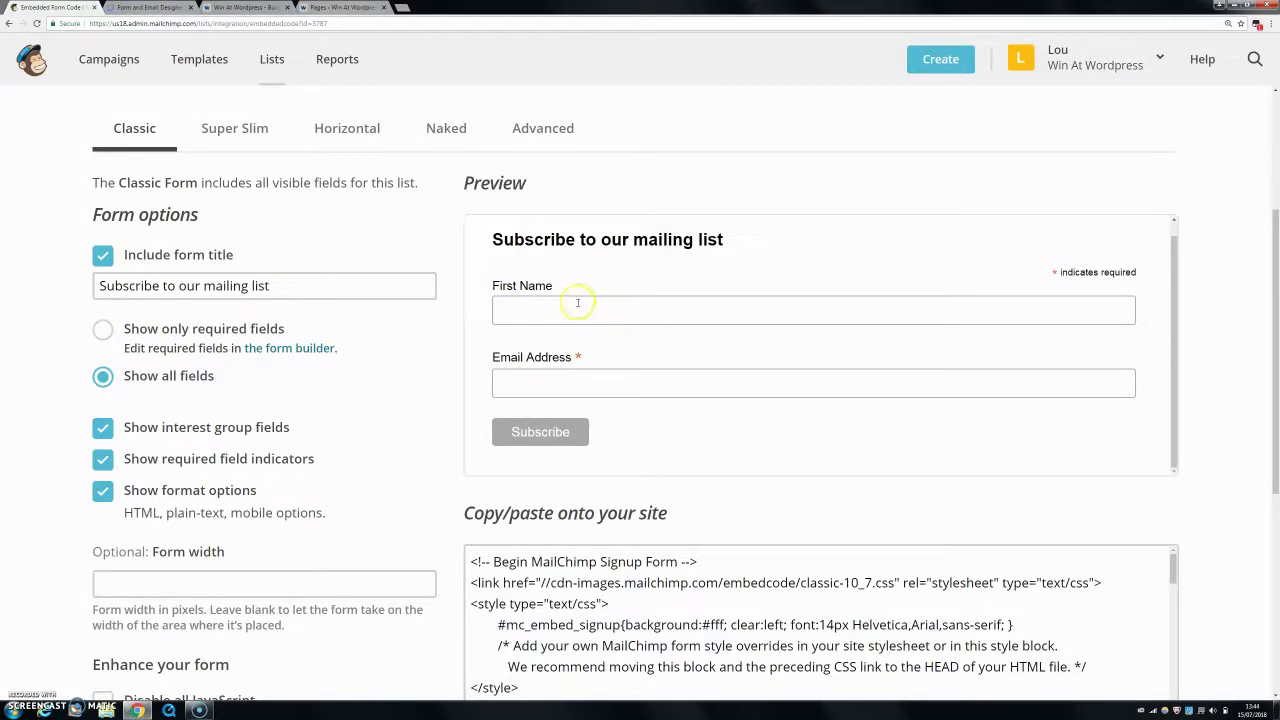
left_click(278, 286)
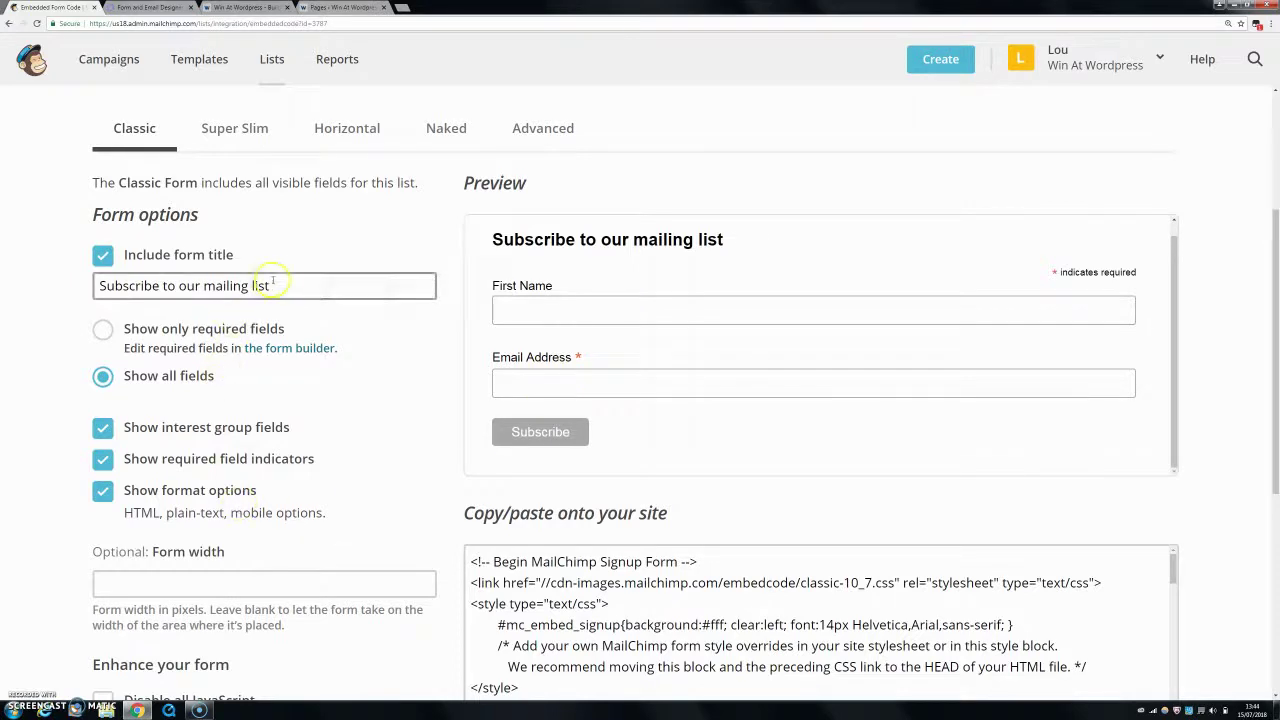
left_click_drag(275, 286, 98, 286)
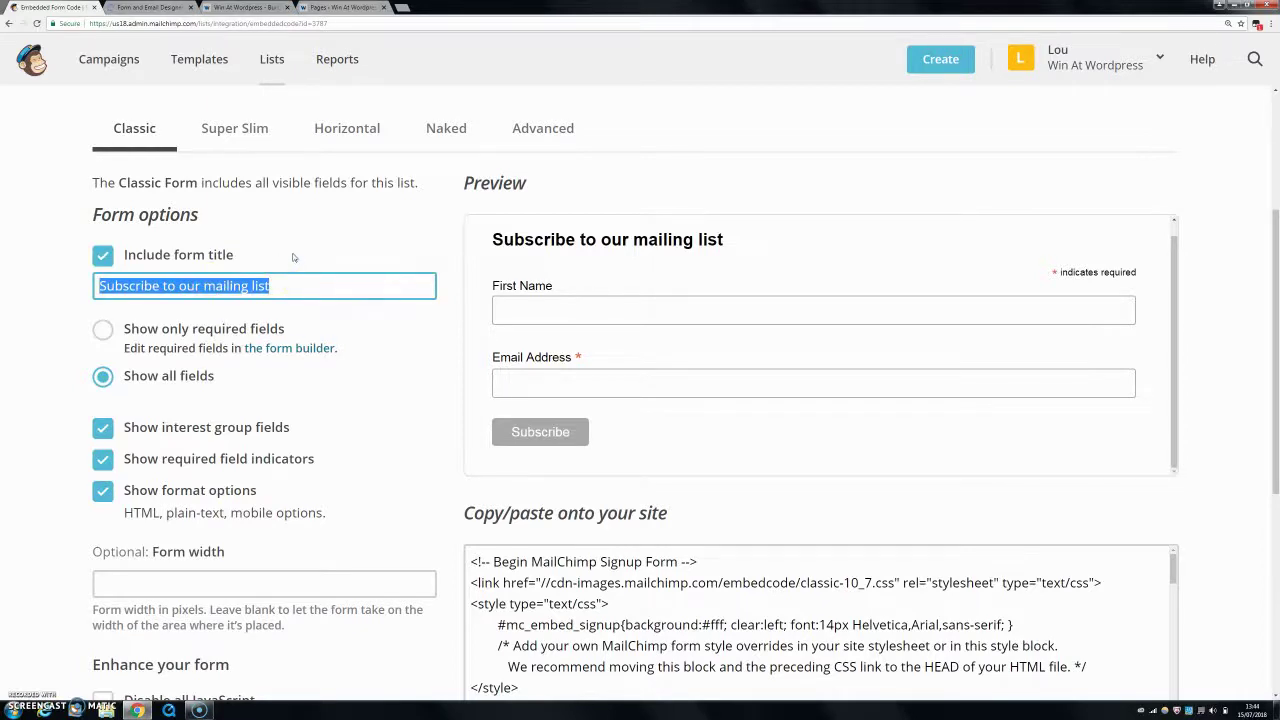
left_click(336, 331)
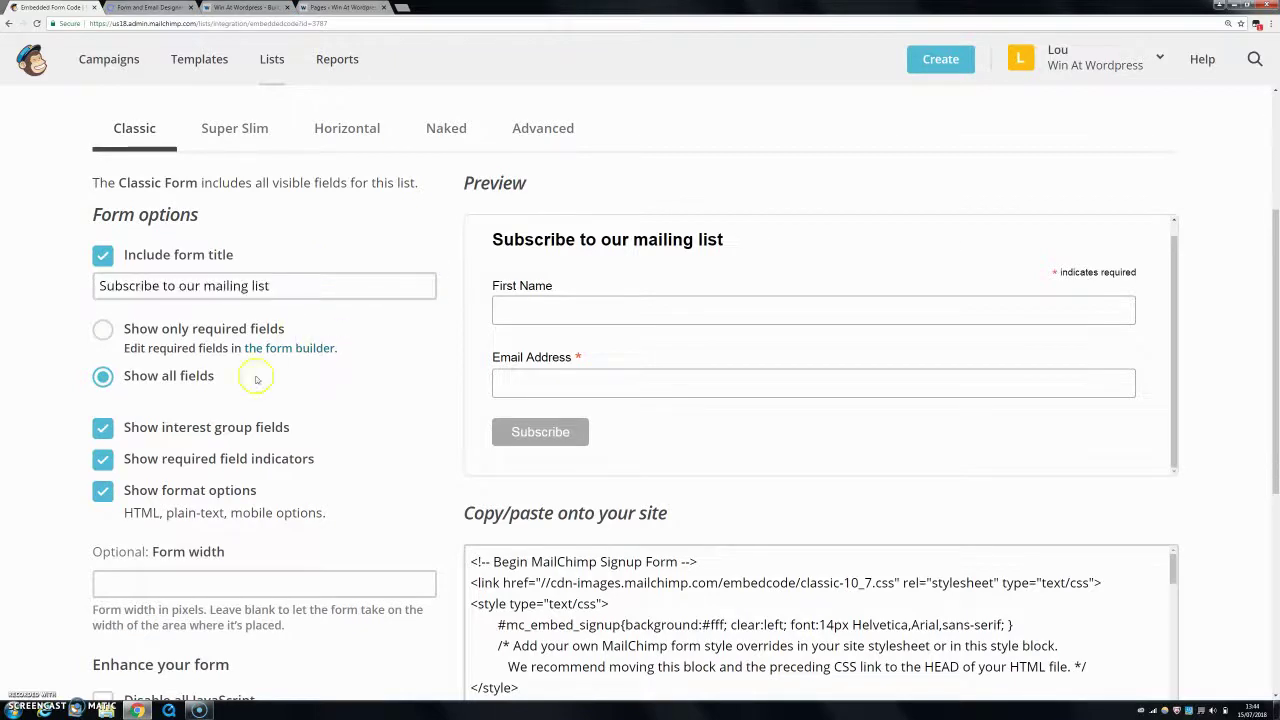
Keep all fields shown in the Classic form and turn off its required field indicators
scroll(163, 374, "down", 1)
left_click(103, 326)
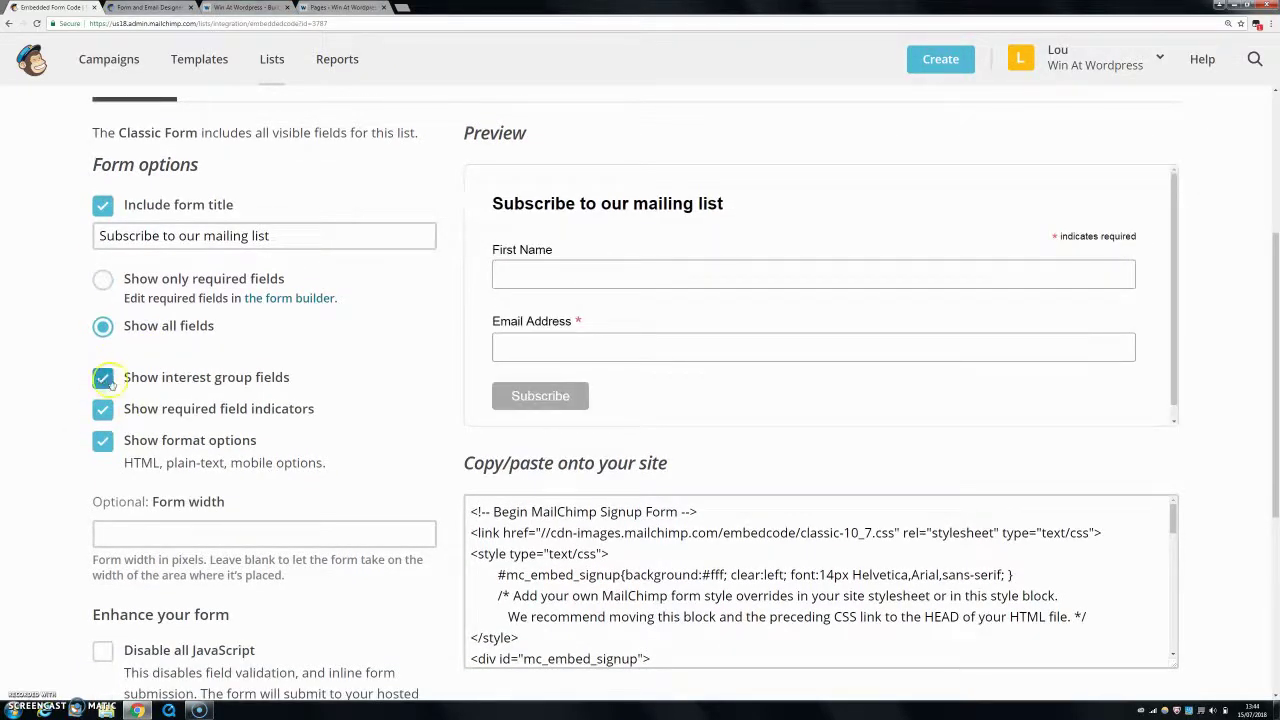
scroll(818, 318, "down", 3)
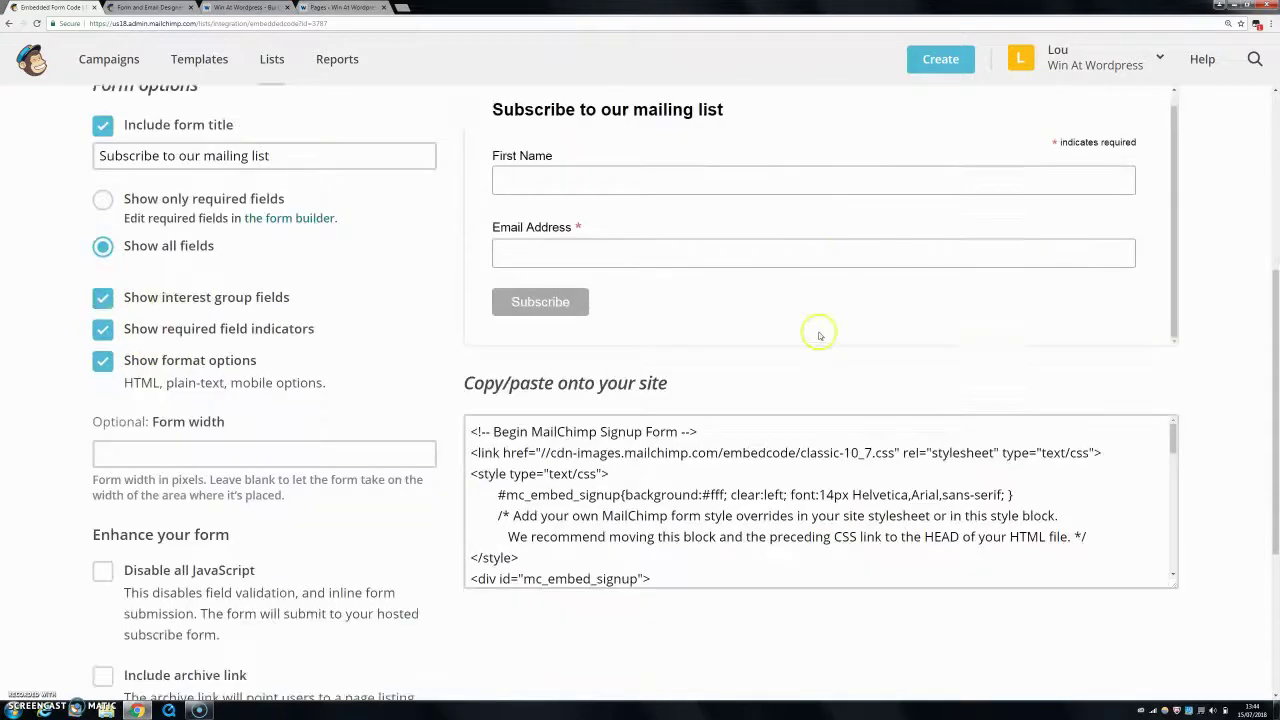
scroll(396, 277, "up", 1)
scroll(396, 277, "up", 1)
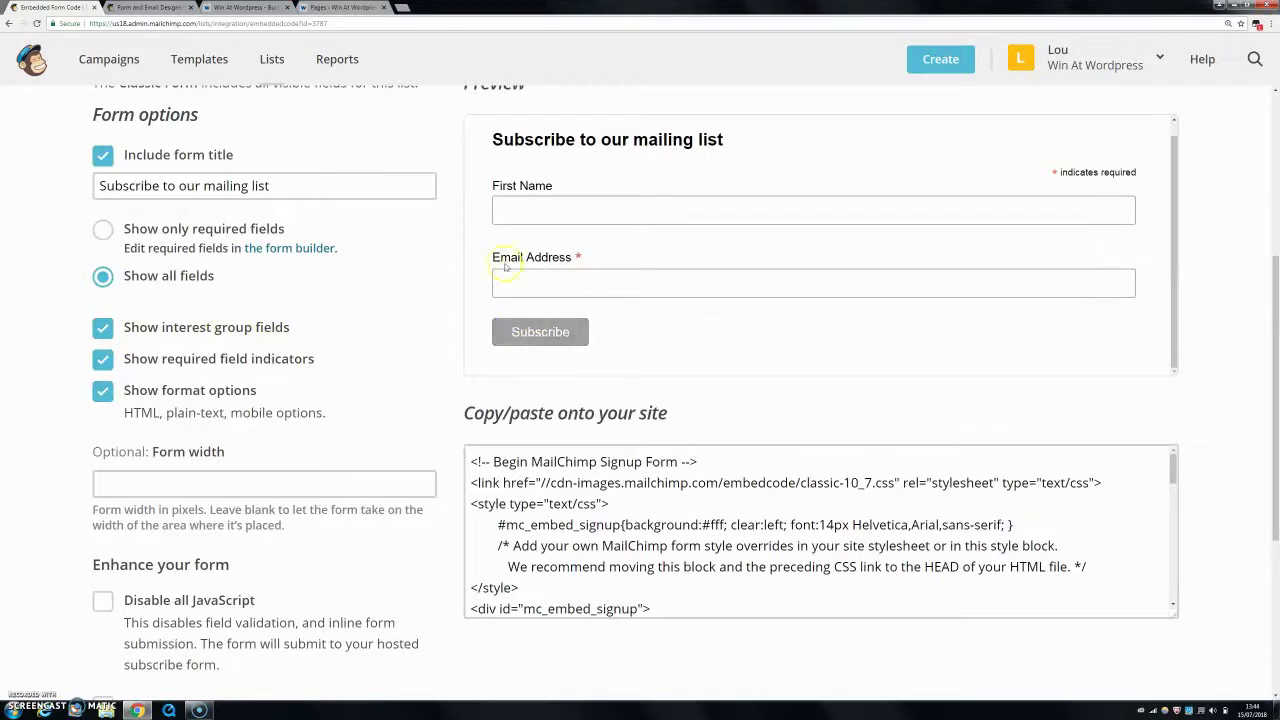
left_click(104, 362)
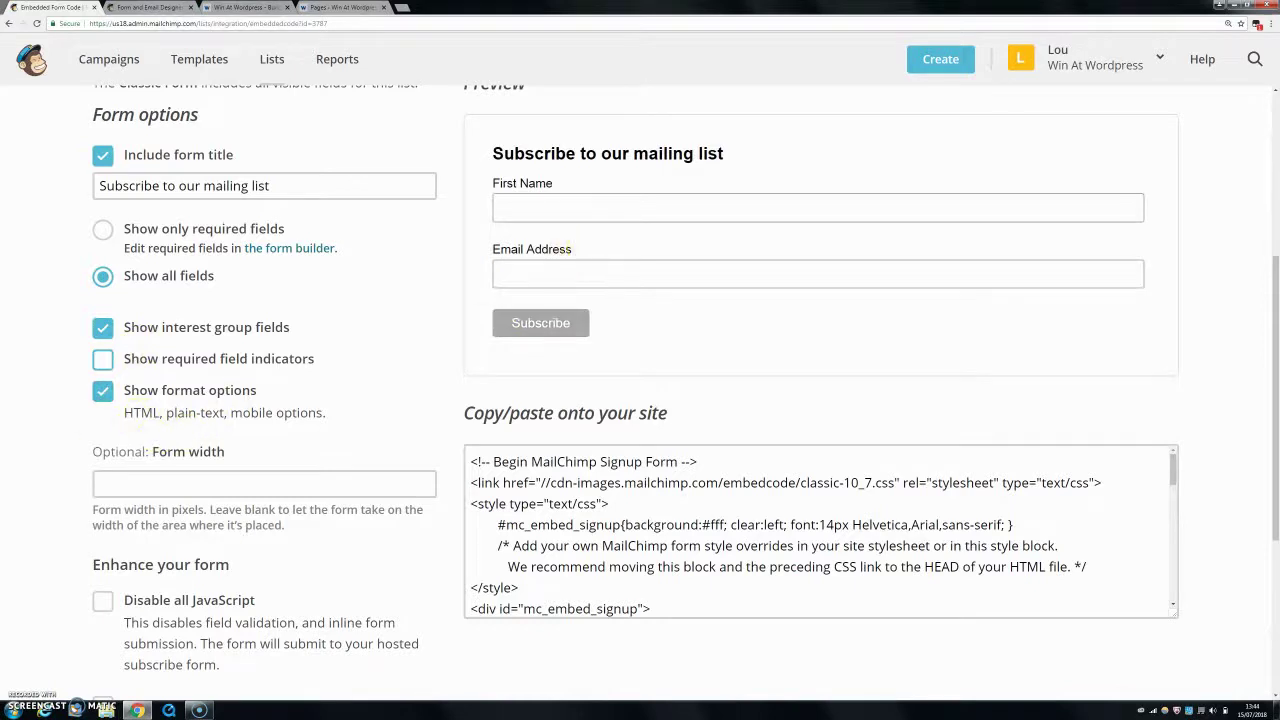
Copy the entire Classic signup form embed code, leaving the form width blank and the enhancement options off
scroll(537, 252, "down", 3)
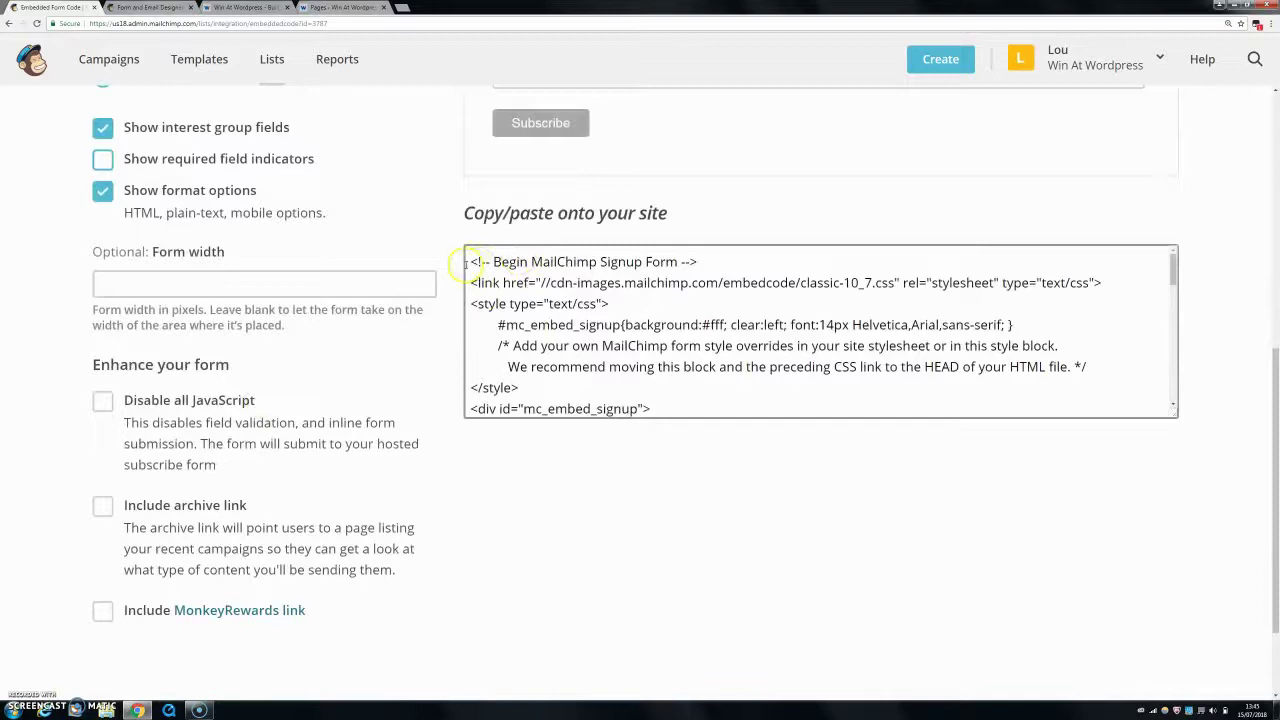
left_click(96, 289)
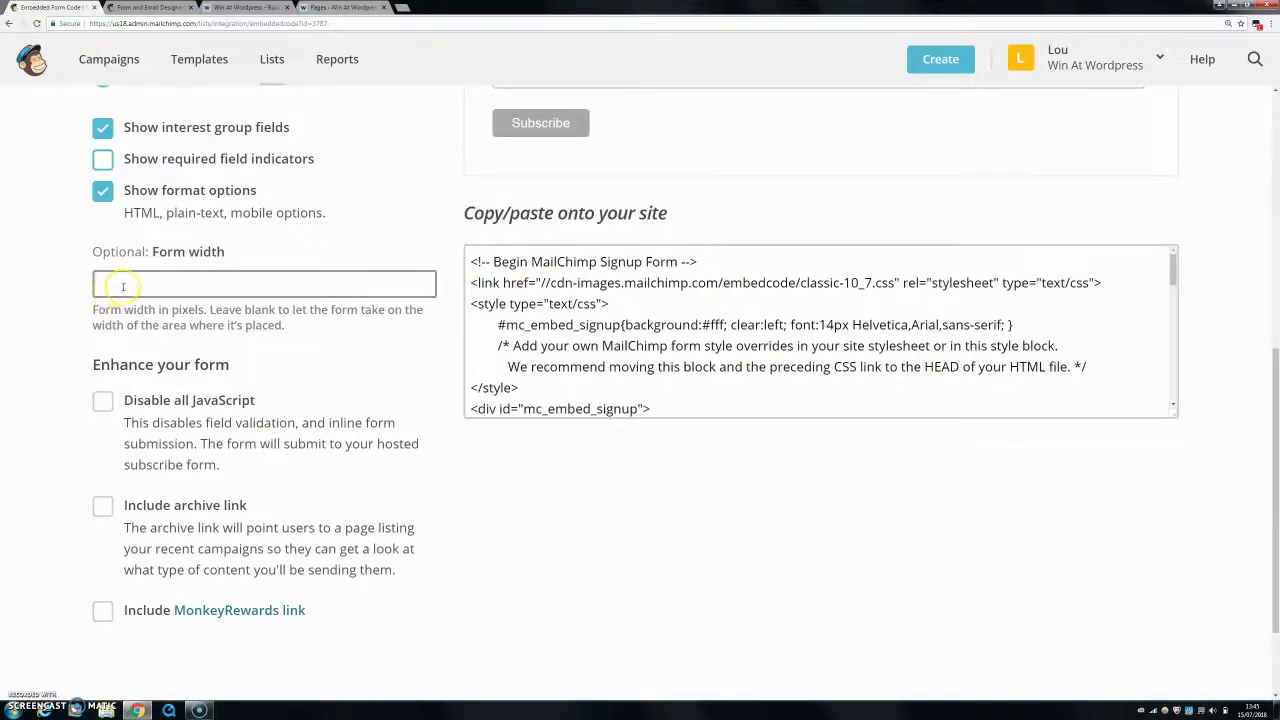
left_click(662, 310)
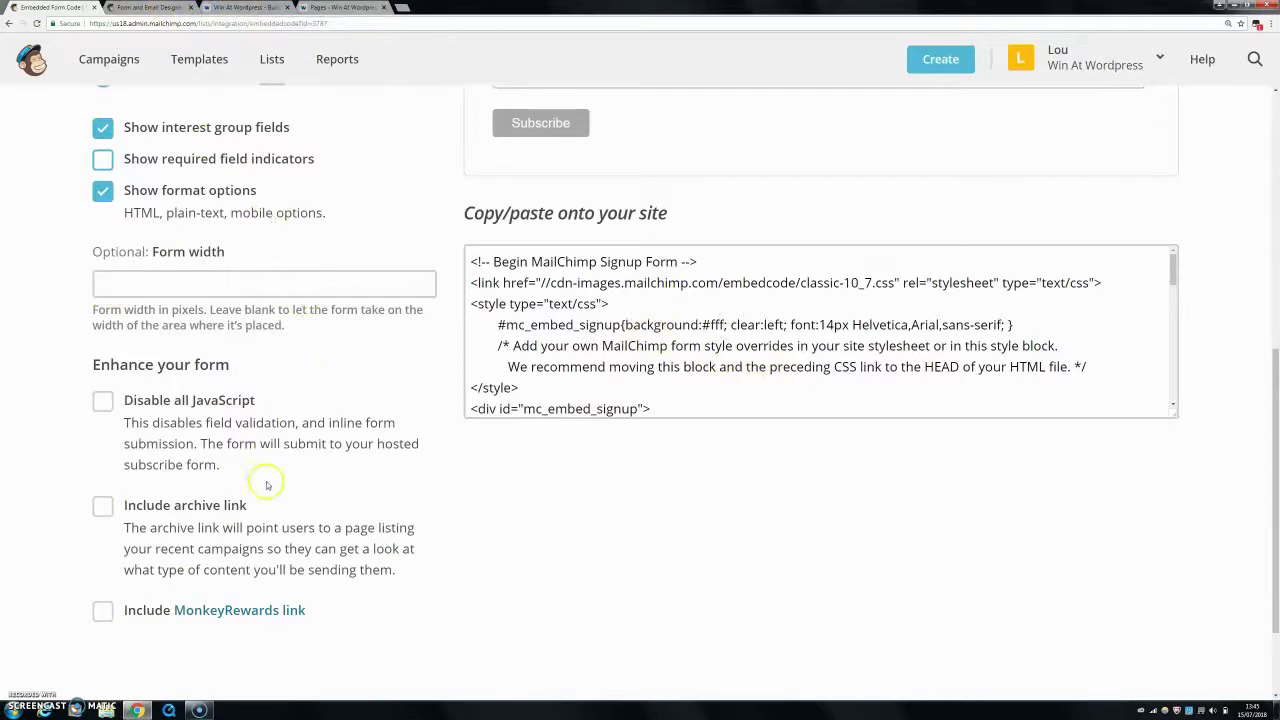
left_click(479, 372)
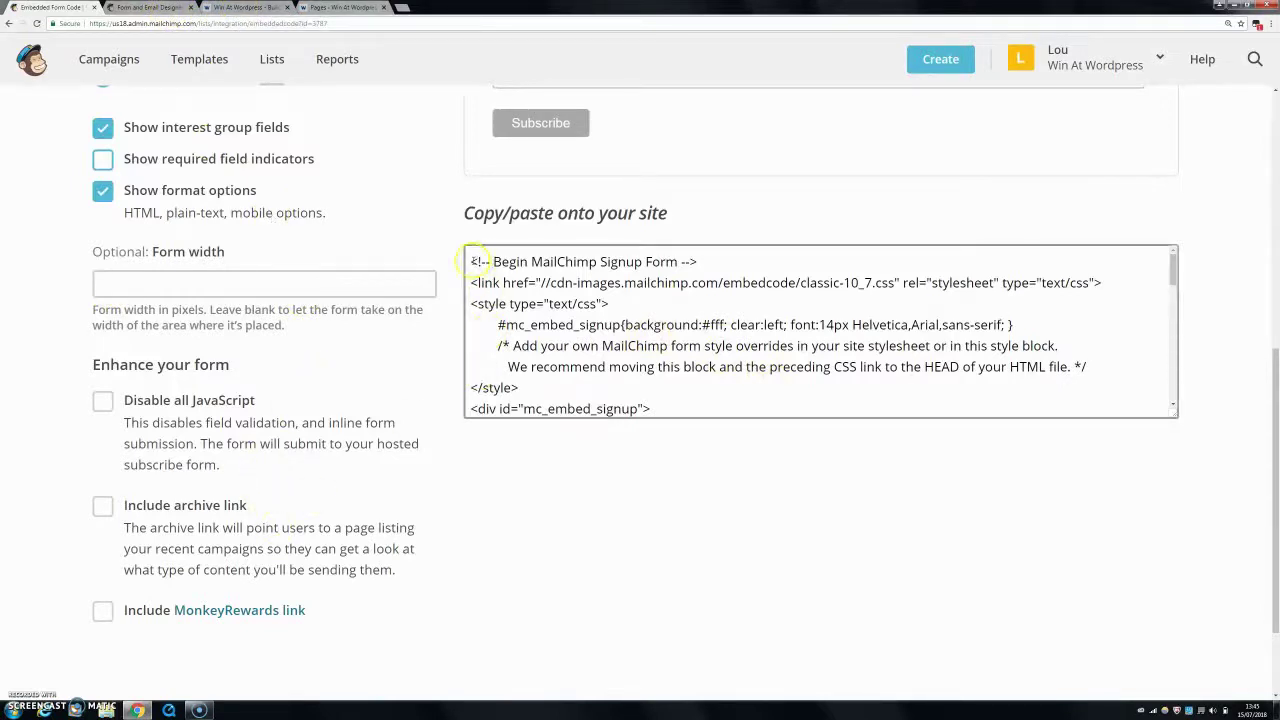
left_click_drag(476, 261, 731, 429)
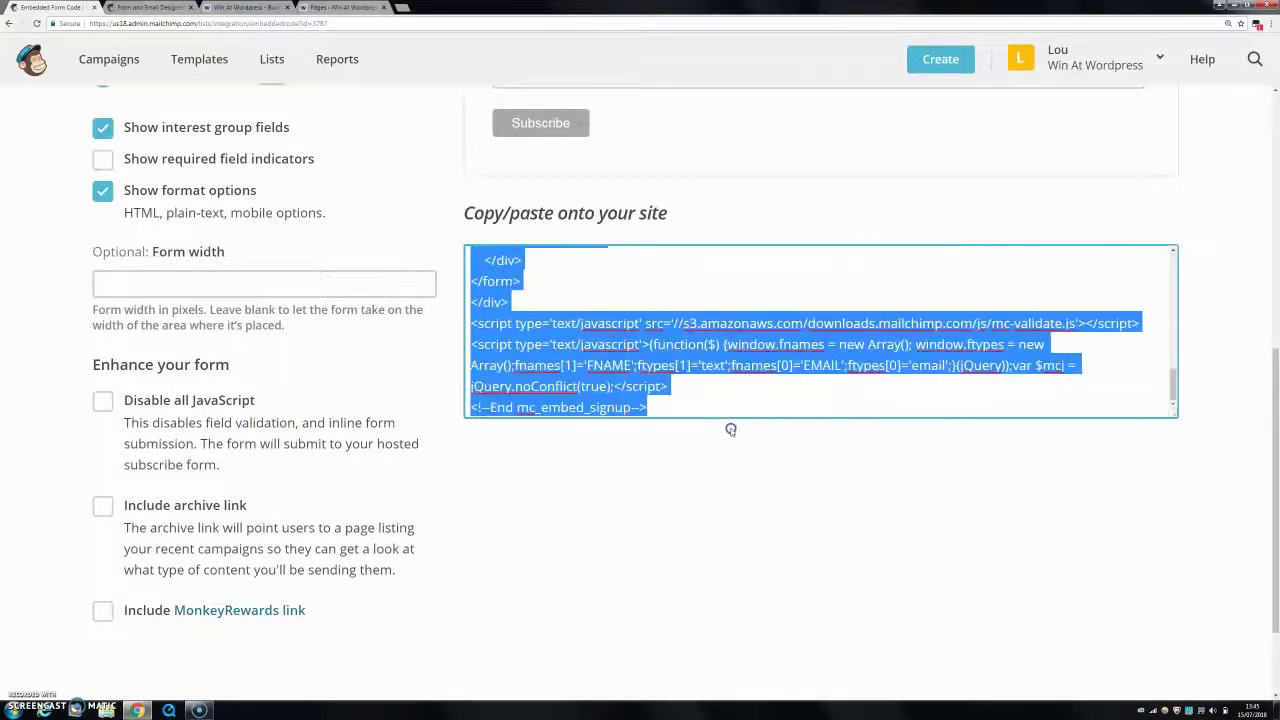
right_click(631, 396)
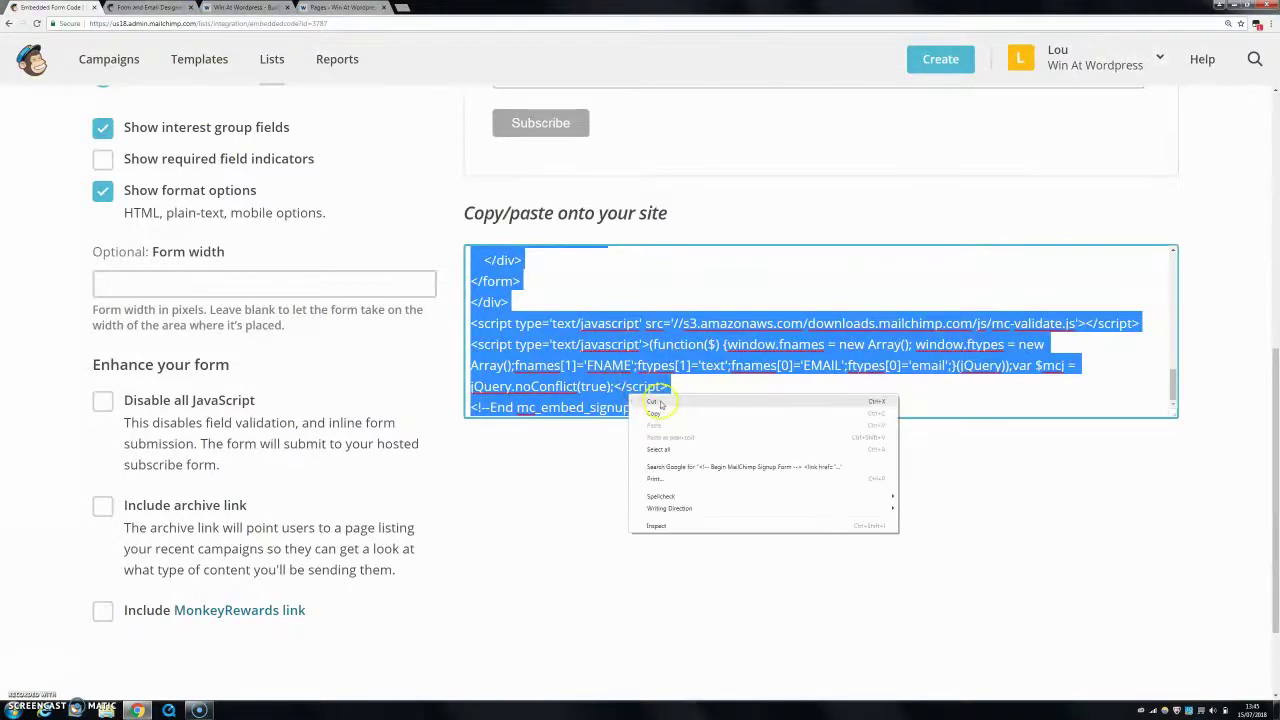
left_click(660, 414)
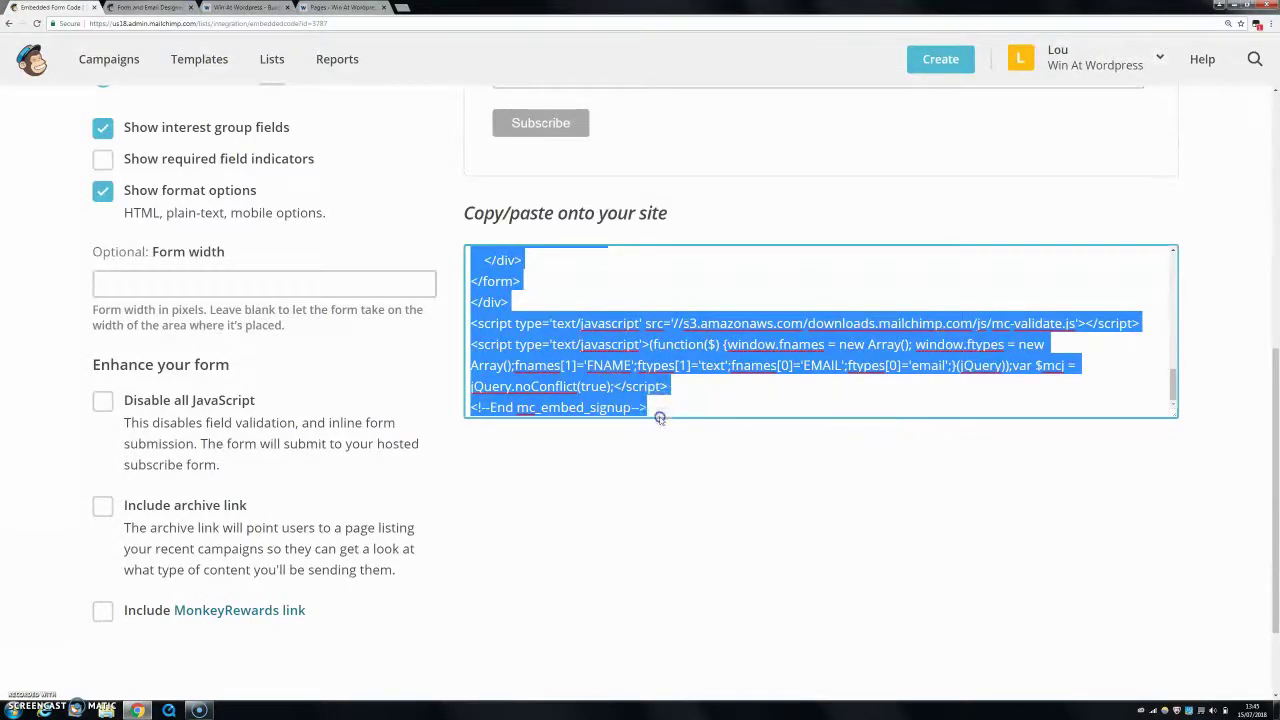
Switch to the WordPress Pages list and open the Win At WordPress front page for editing
left_click(322, 9)
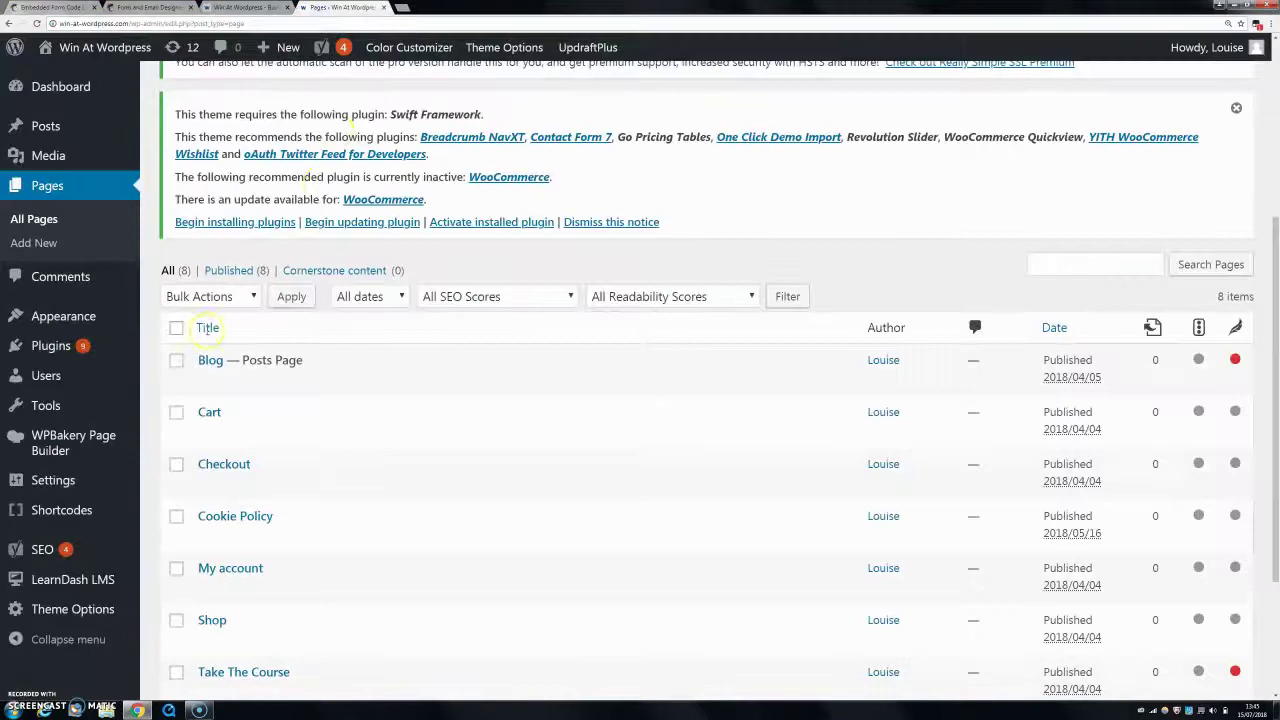
scroll(375, 455, "down", 1)
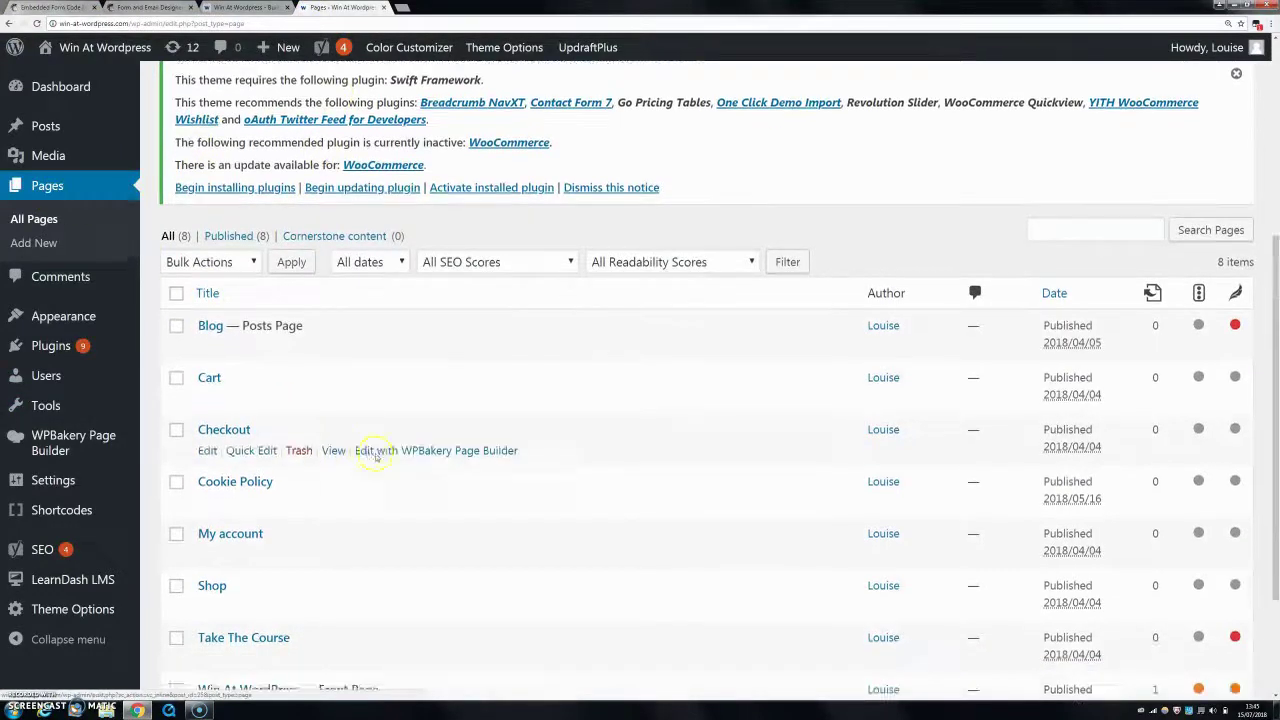
scroll(375, 455, "down", 2)
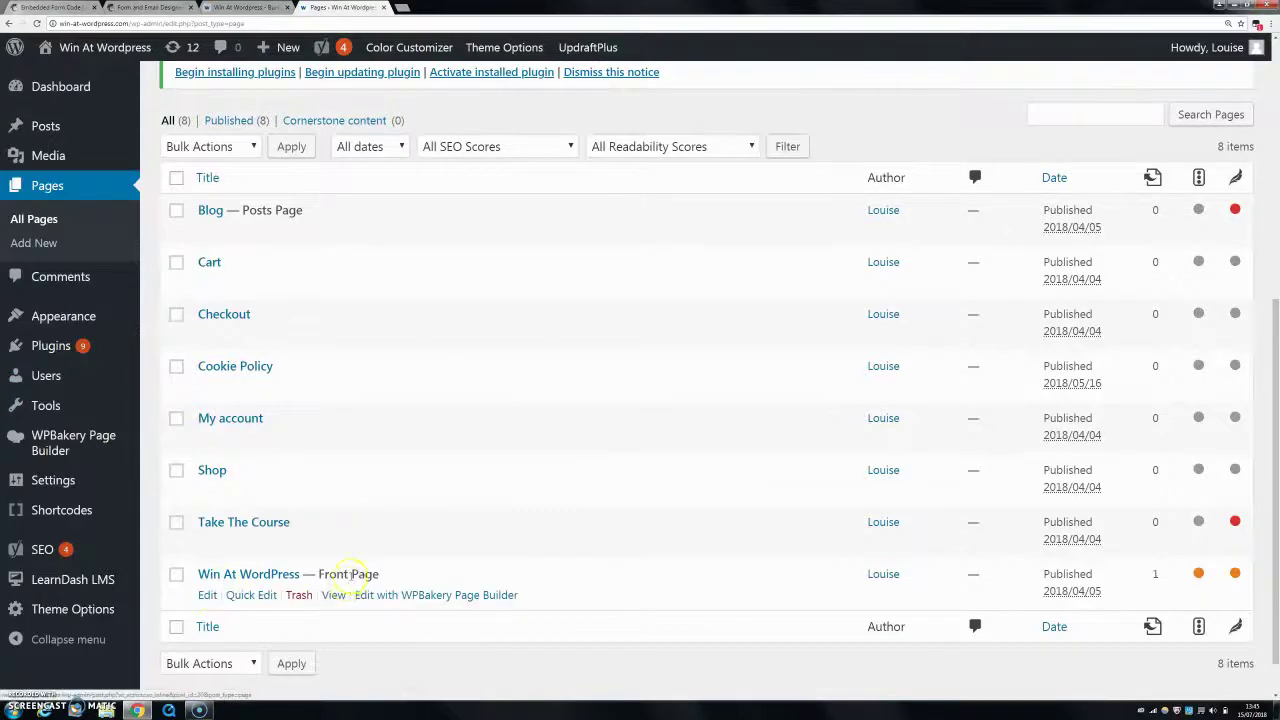
left_click(207, 596)
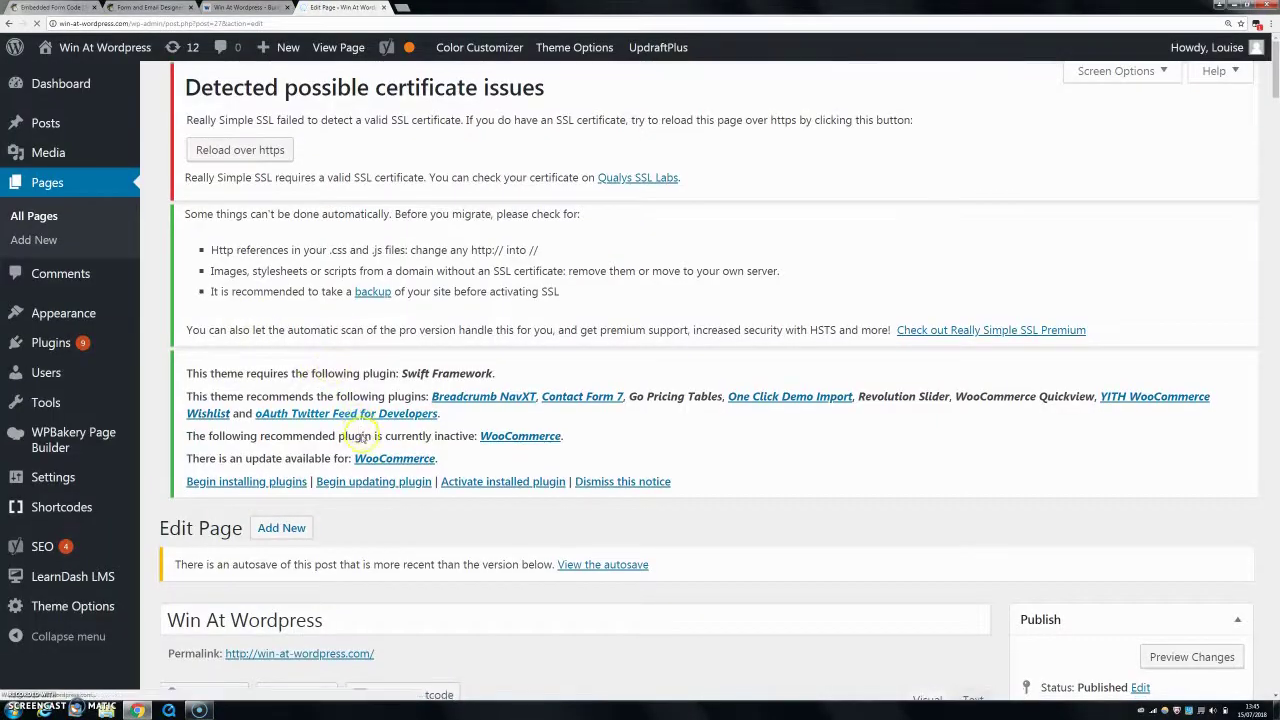
Add a Raw HTML element beneath the existing Raw HTML block in the "Get Part One of the Course for FREE!" row
scroll(330, 410, "down", 4)
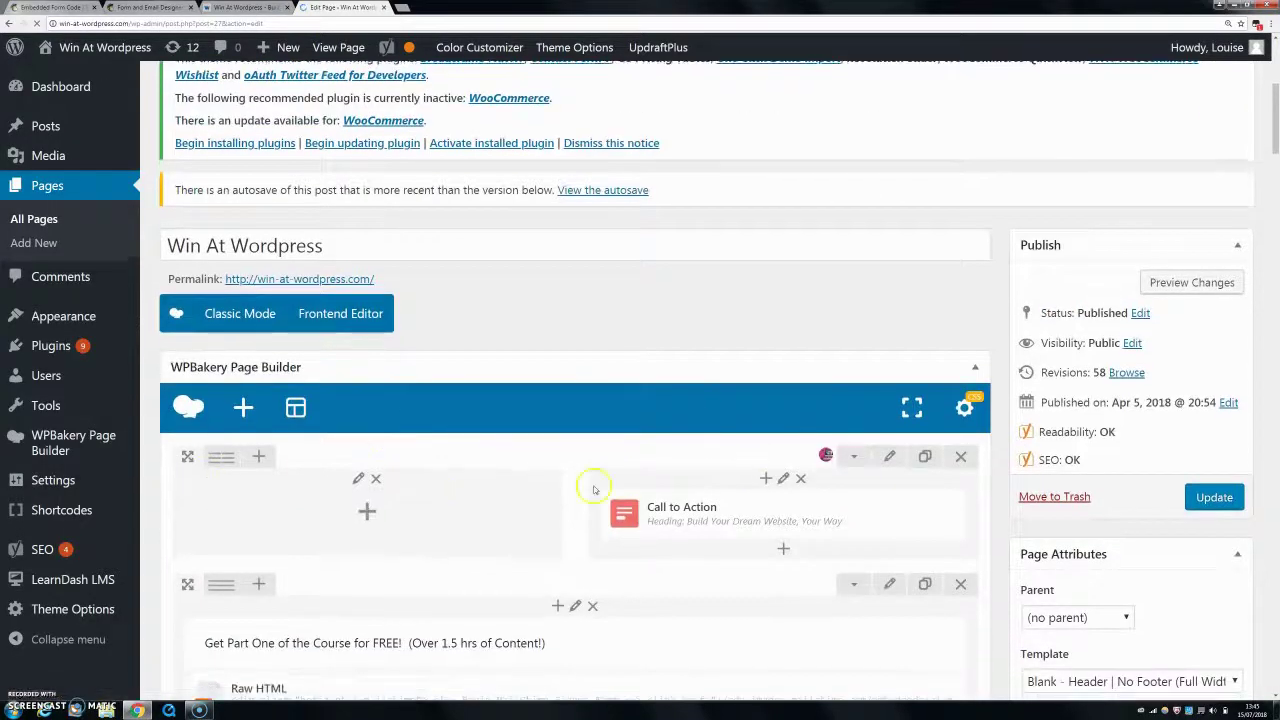
scroll(594, 489, "down", 4)
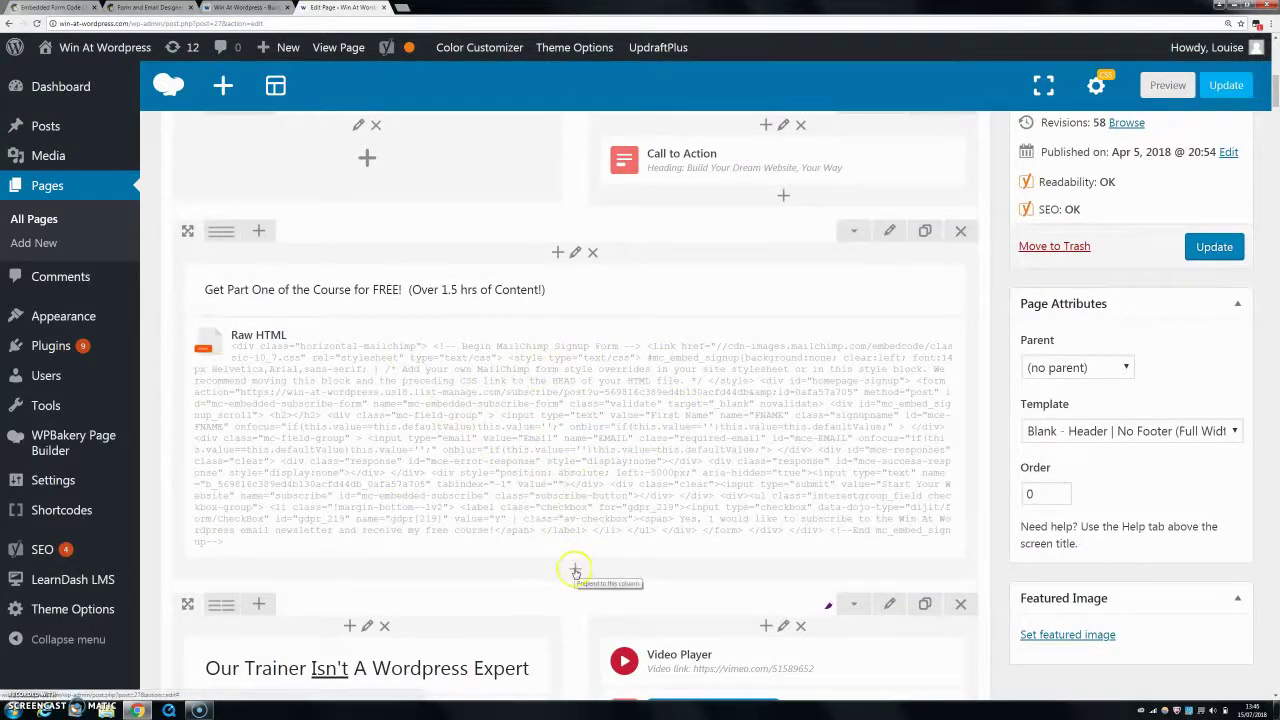
left_click(575, 569)
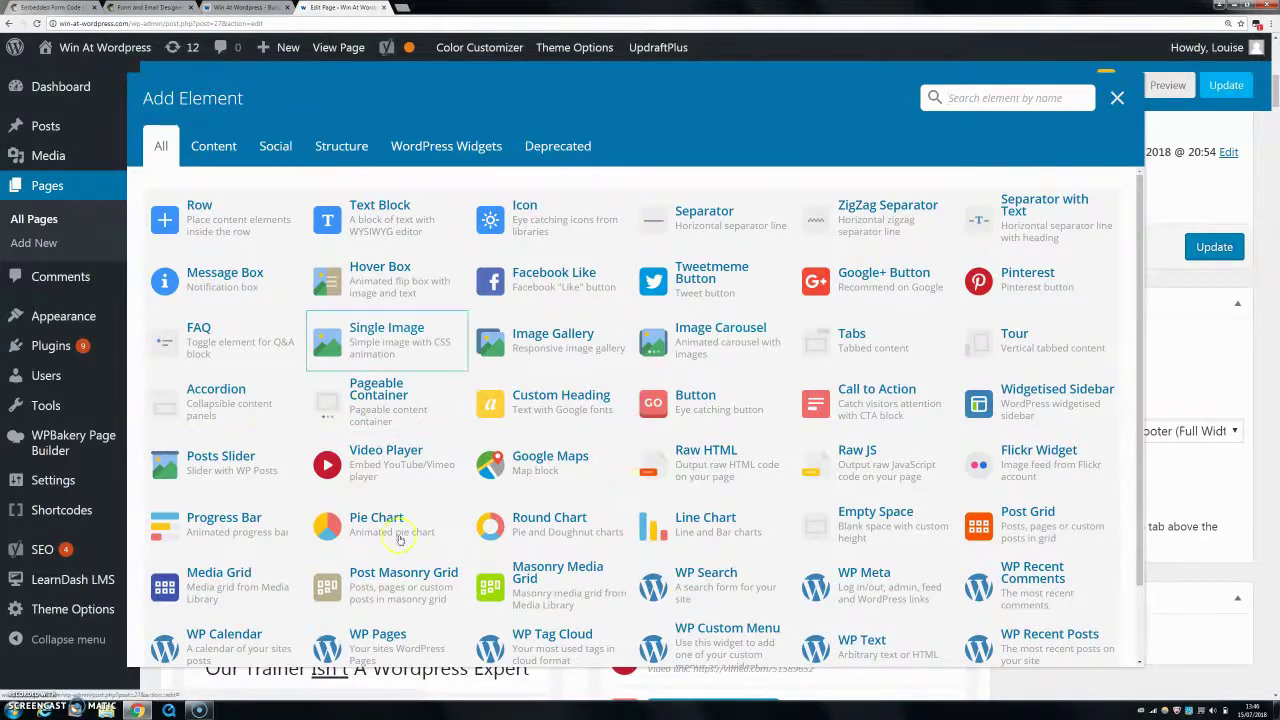
left_click(679, 460)
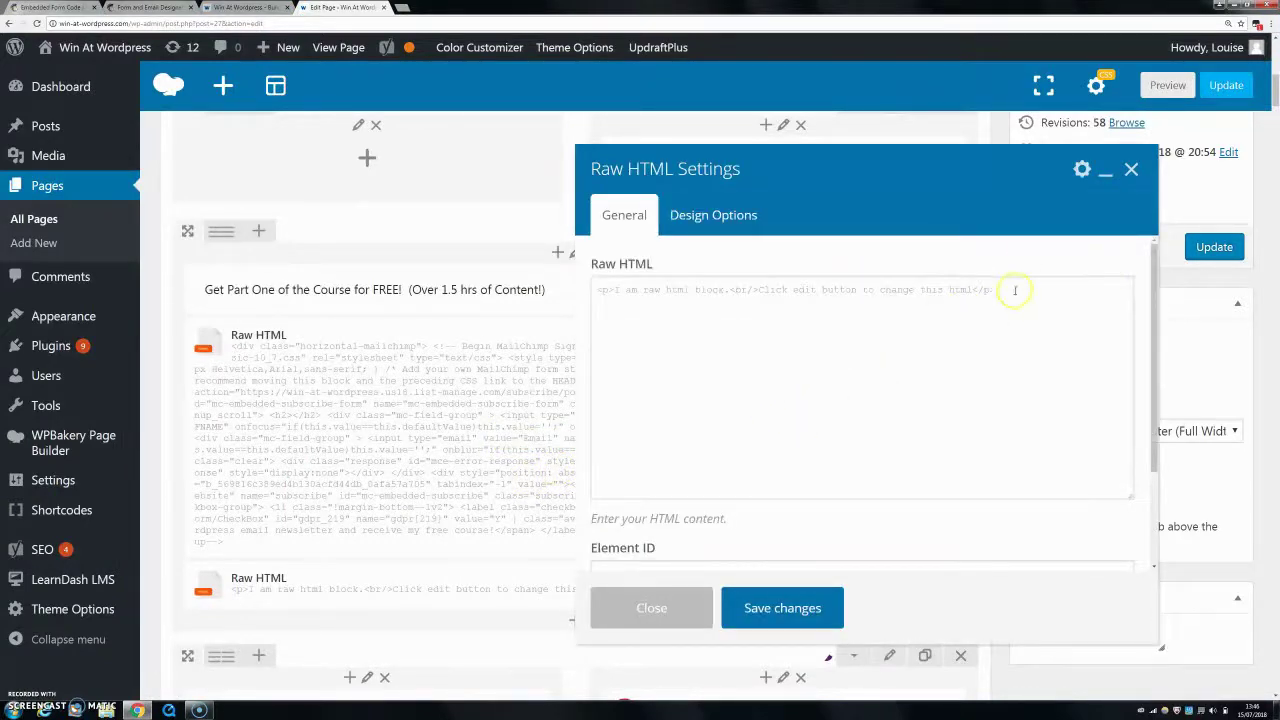
Replace the new Raw HTML element's placeholder with the copied MailChimp signup form code, leave its design options at their defaults, and save it
left_click_drag(1014, 286, 551, 275)
key("BackSpace")
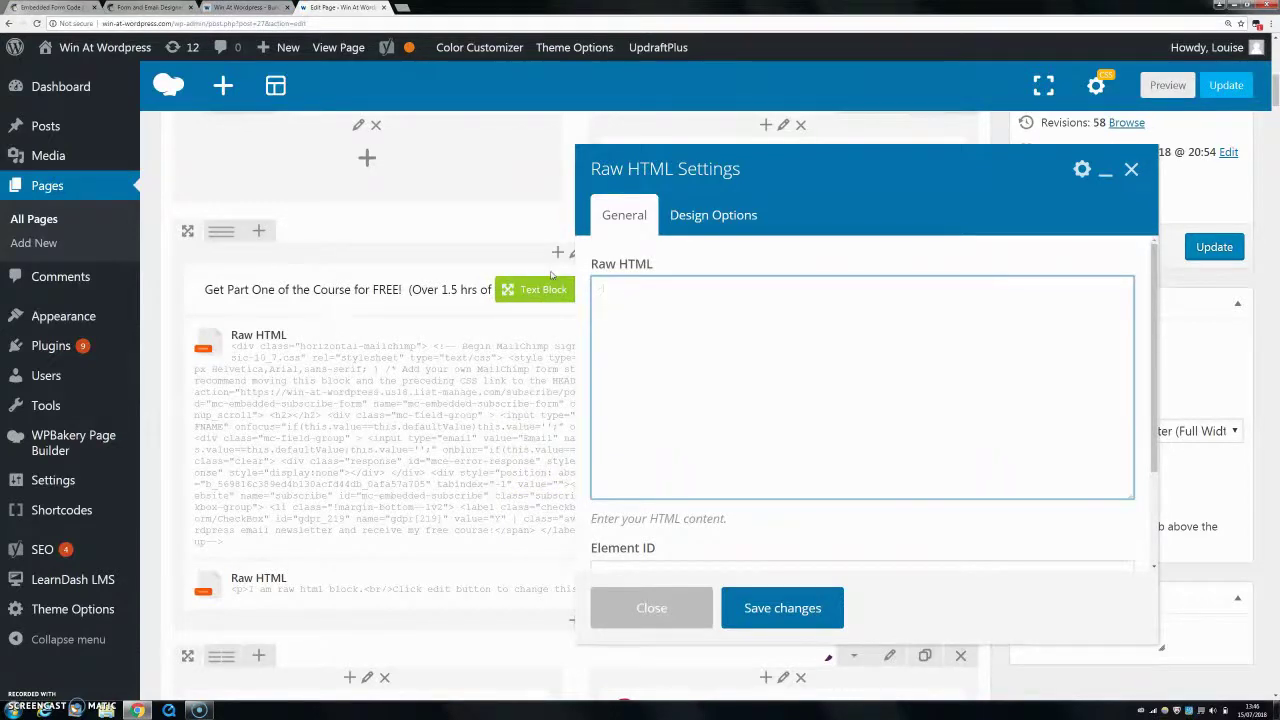
right_click(629, 286)
left_click(680, 351)
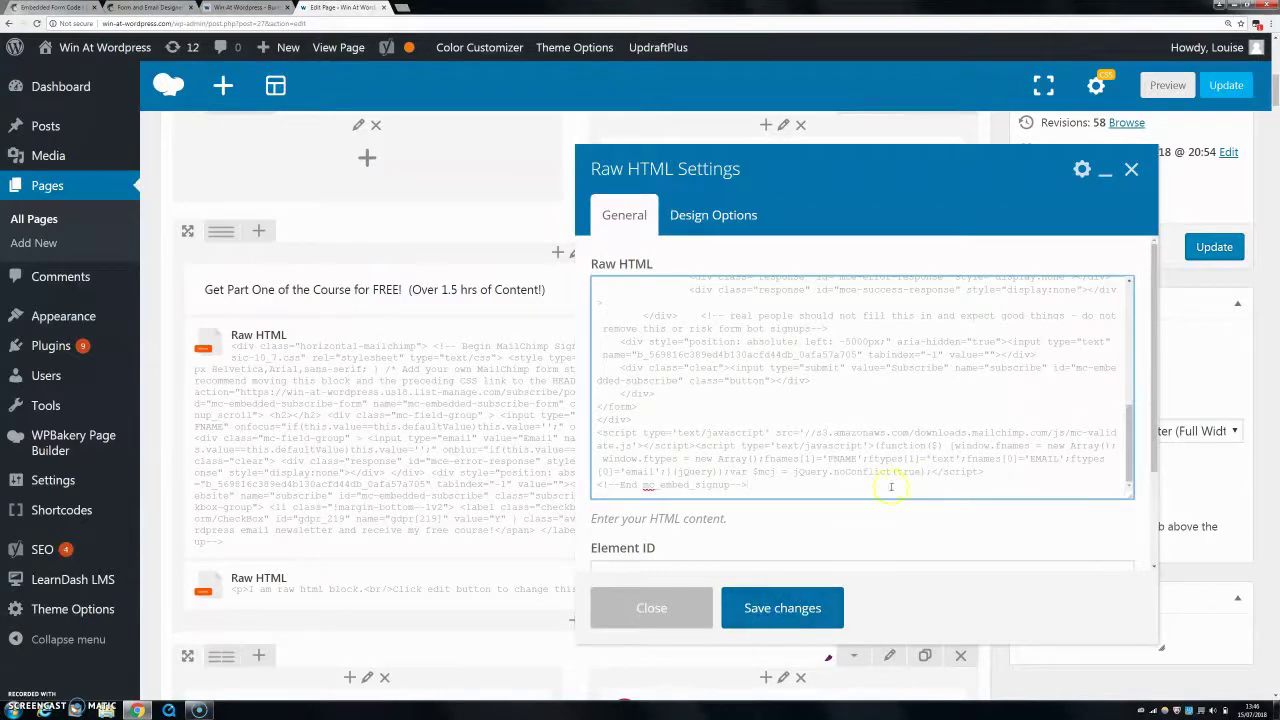
scroll(880, 495, "down", 3)
scroll(500, 343, "down", 3)
scroll(606, 334, "up", 4)
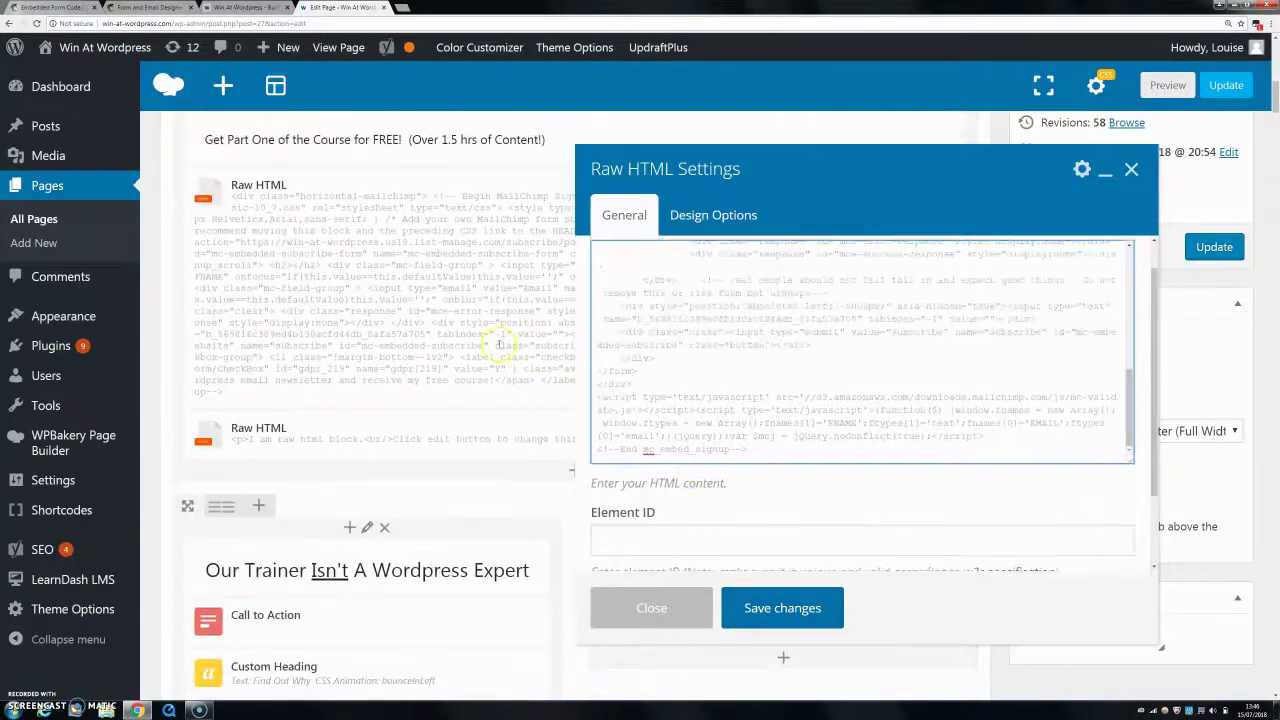
left_click(691, 210)
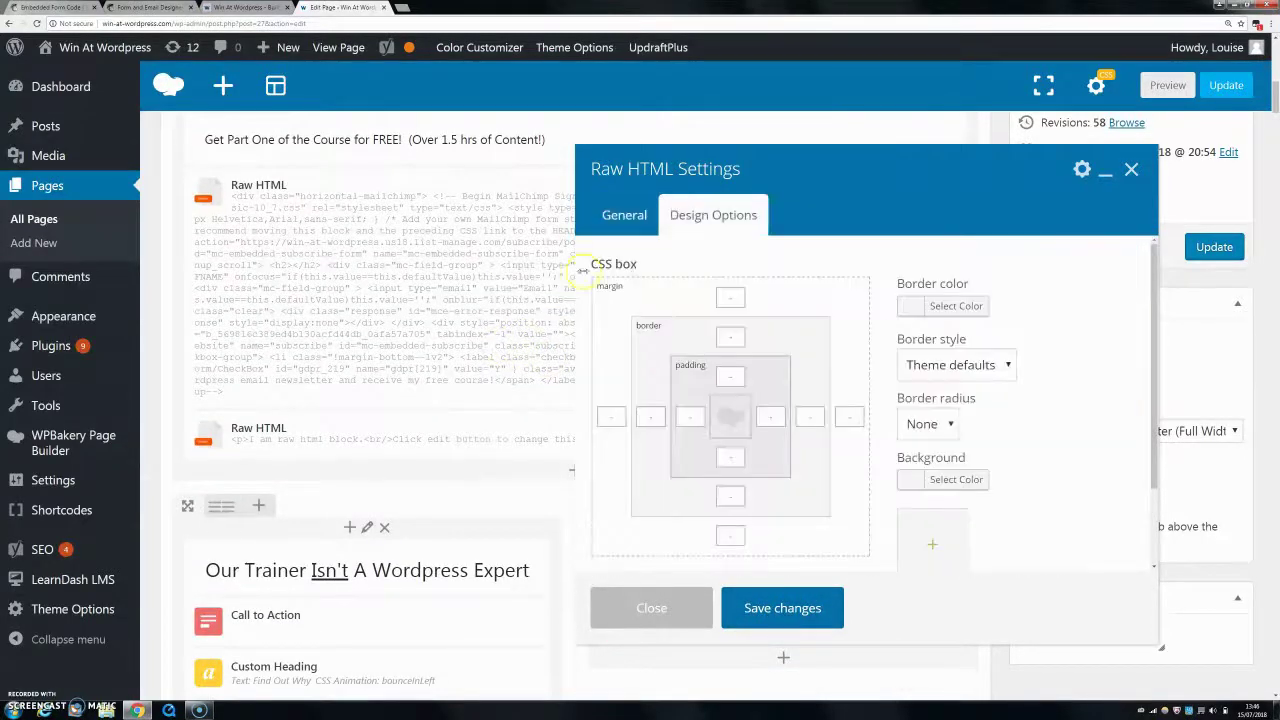
left_click(750, 612)
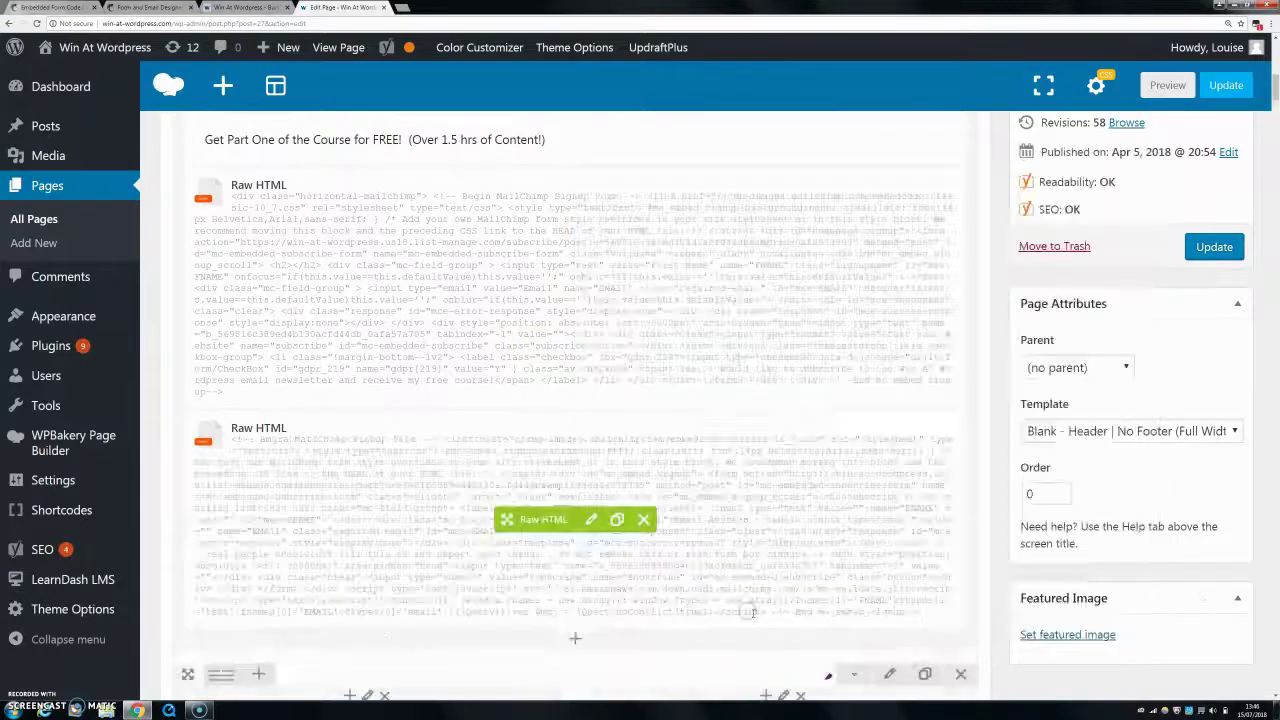
Paste the MailChimp form code below the h2 heading in the source view of the "Get Part One of the Course for FREE!" text block
scroll(822, 358, "up", 1)
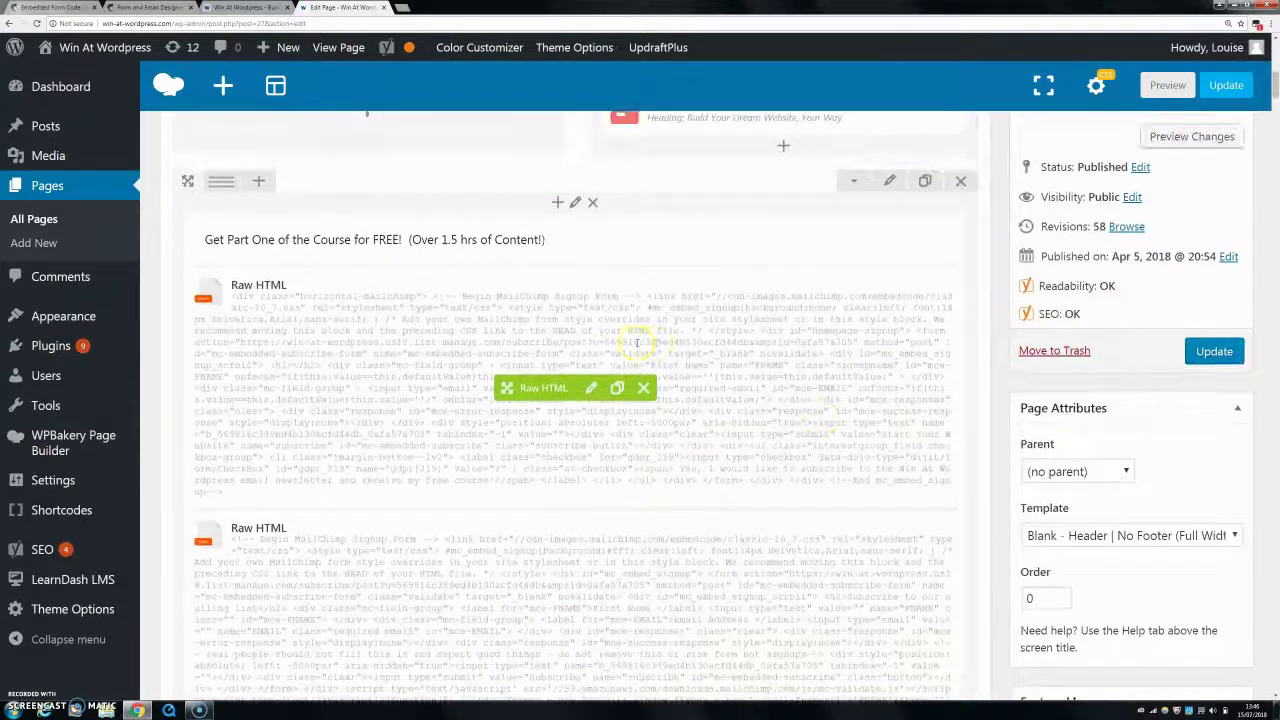
scroll(811, 244, "up", 1)
scroll(571, 346, "down", 1)
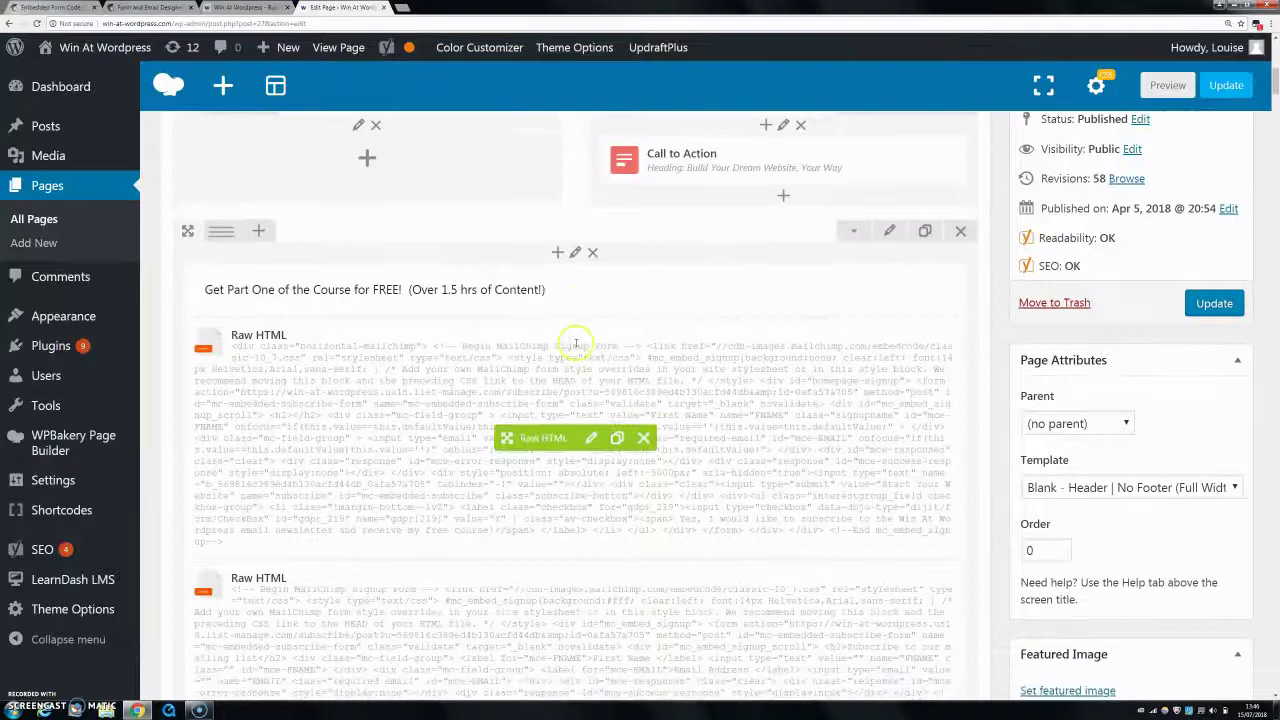
left_click(590, 289)
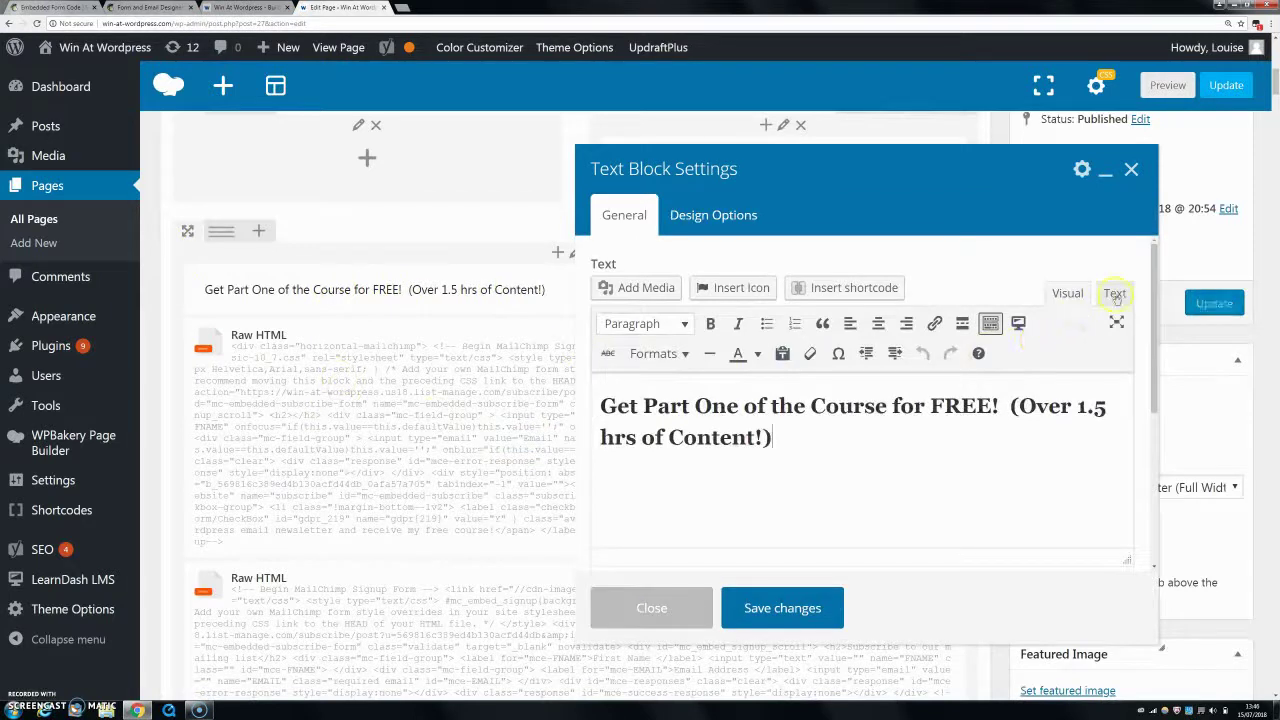
left_click(1115, 294)
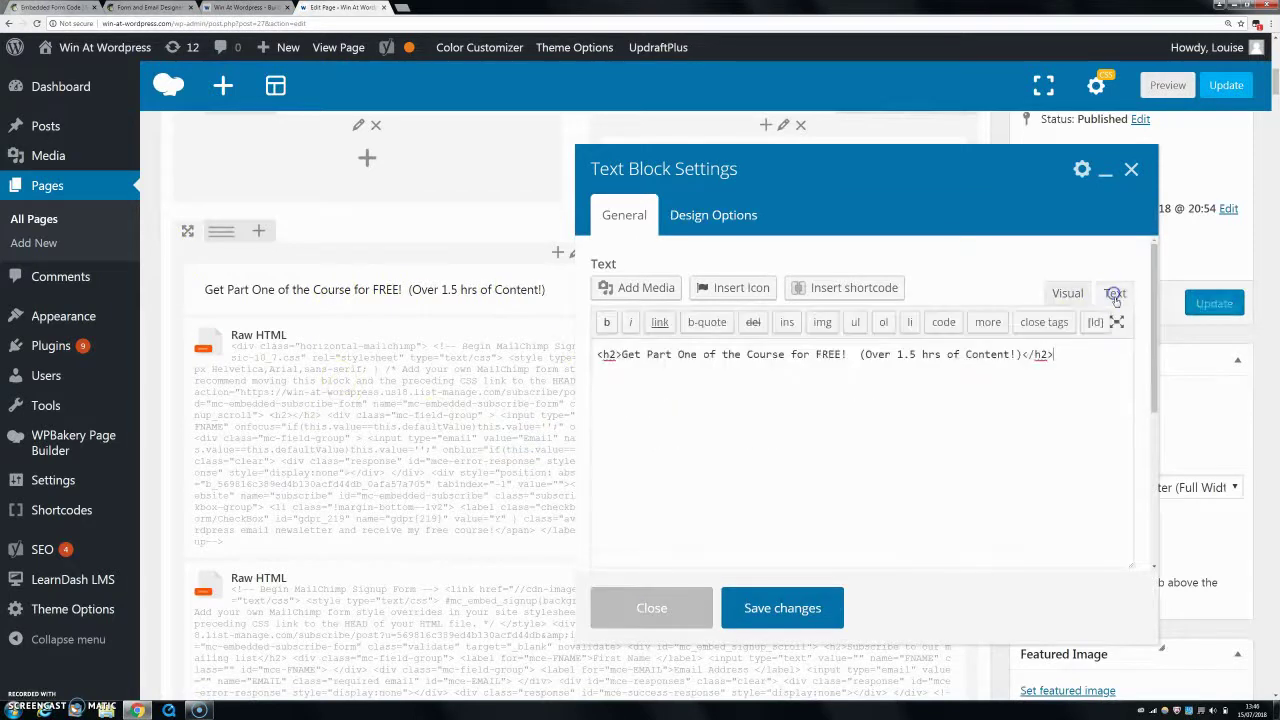
left_click(1045, 374)
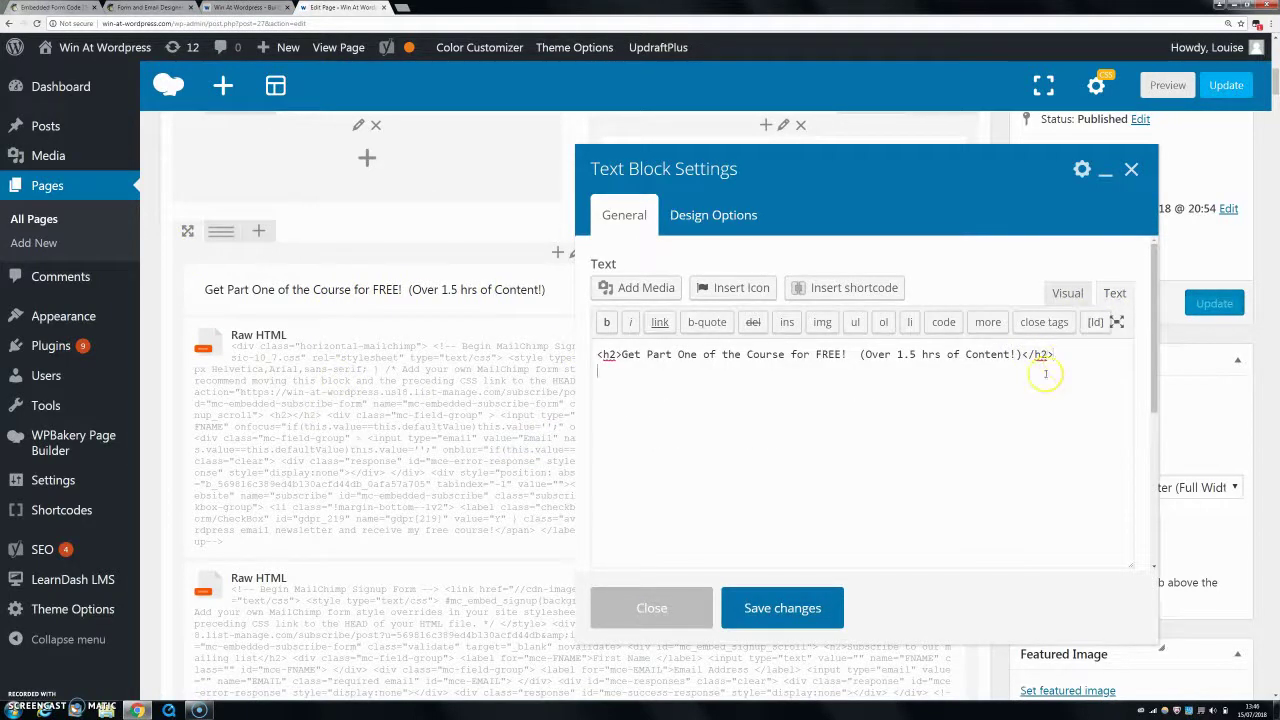
right_click(618, 378)
left_click(646, 440)
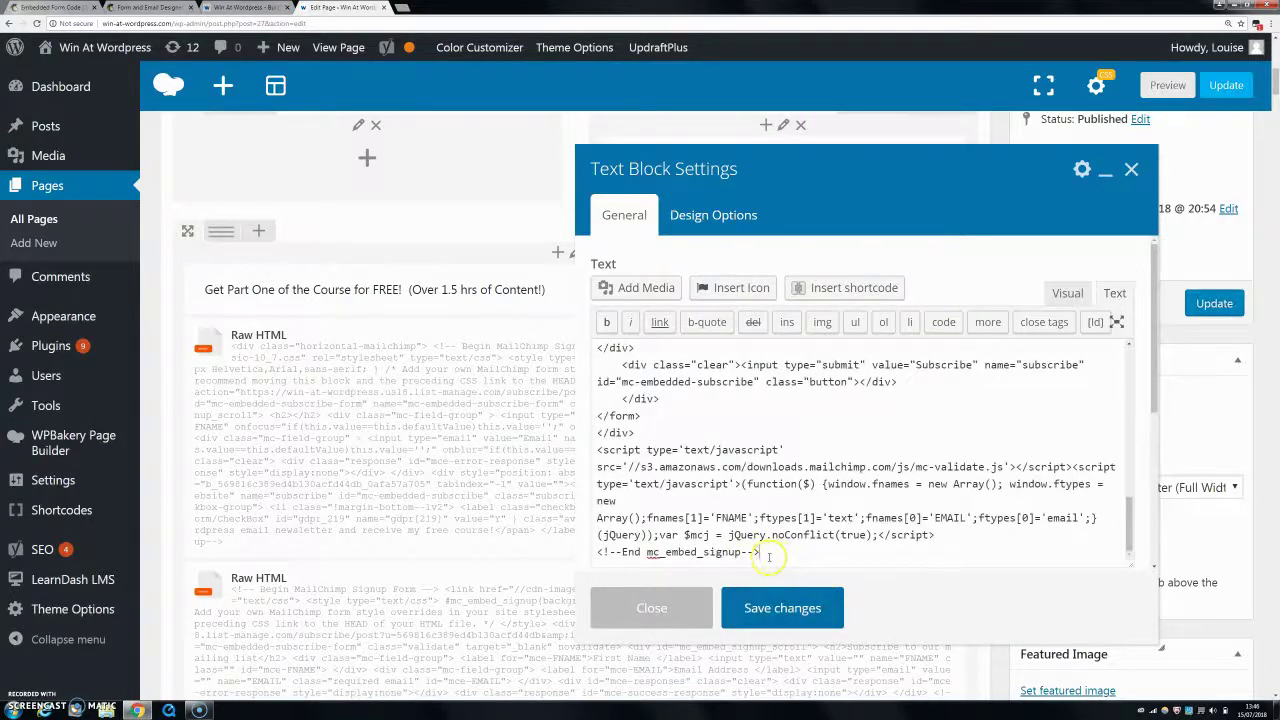
Delete the pasted MailChimp code from the text block, keeping only its h2 heading, and save the block
left_click_drag(768, 556, 597, 372)
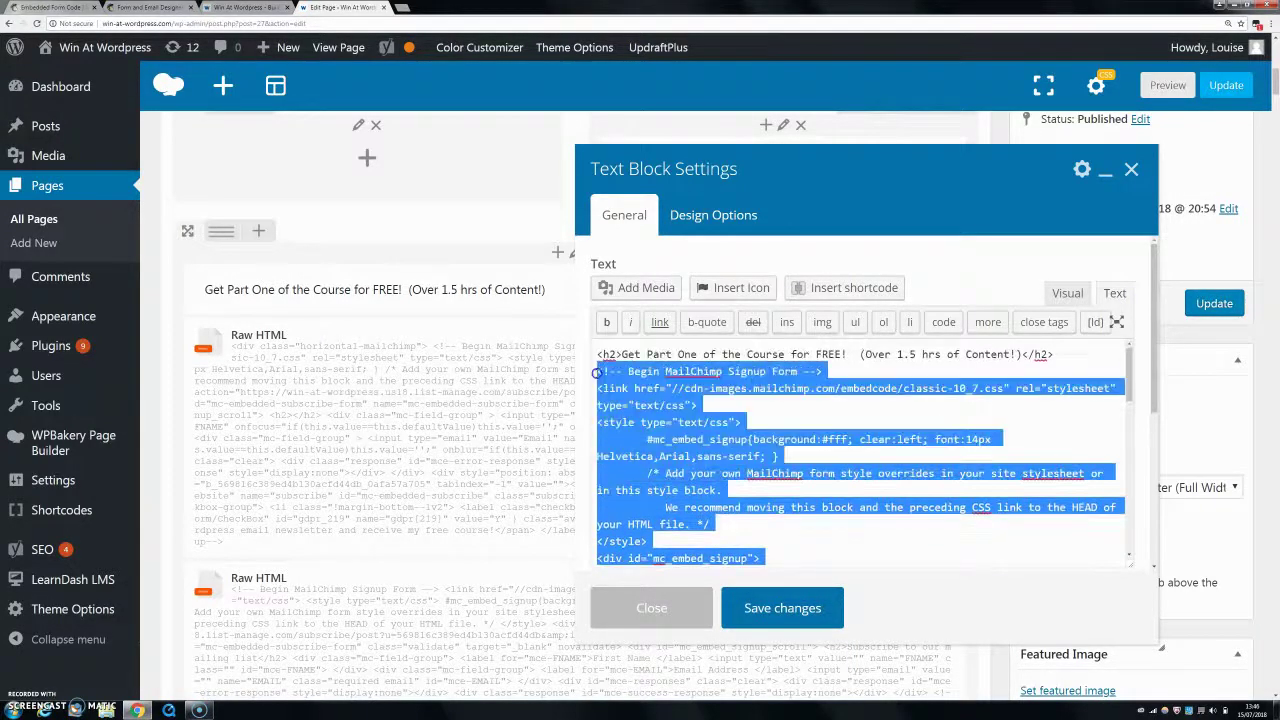
key("BackSpace")
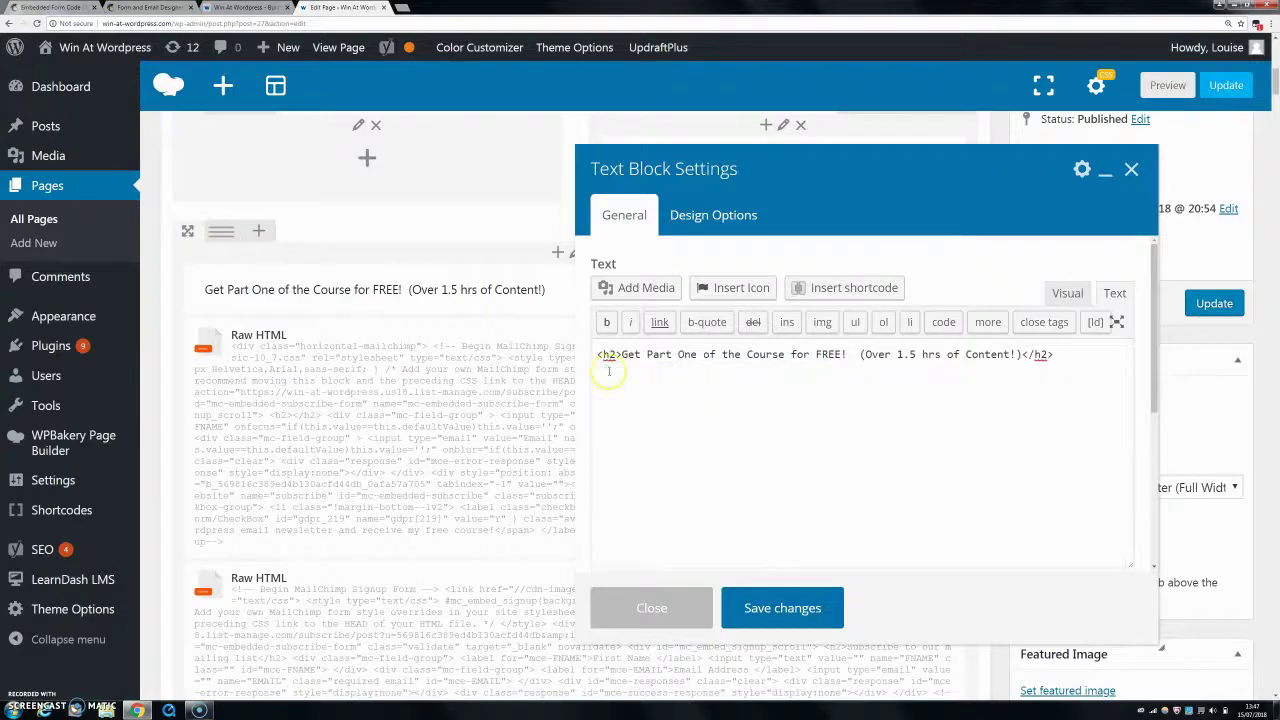
left_click(749, 609)
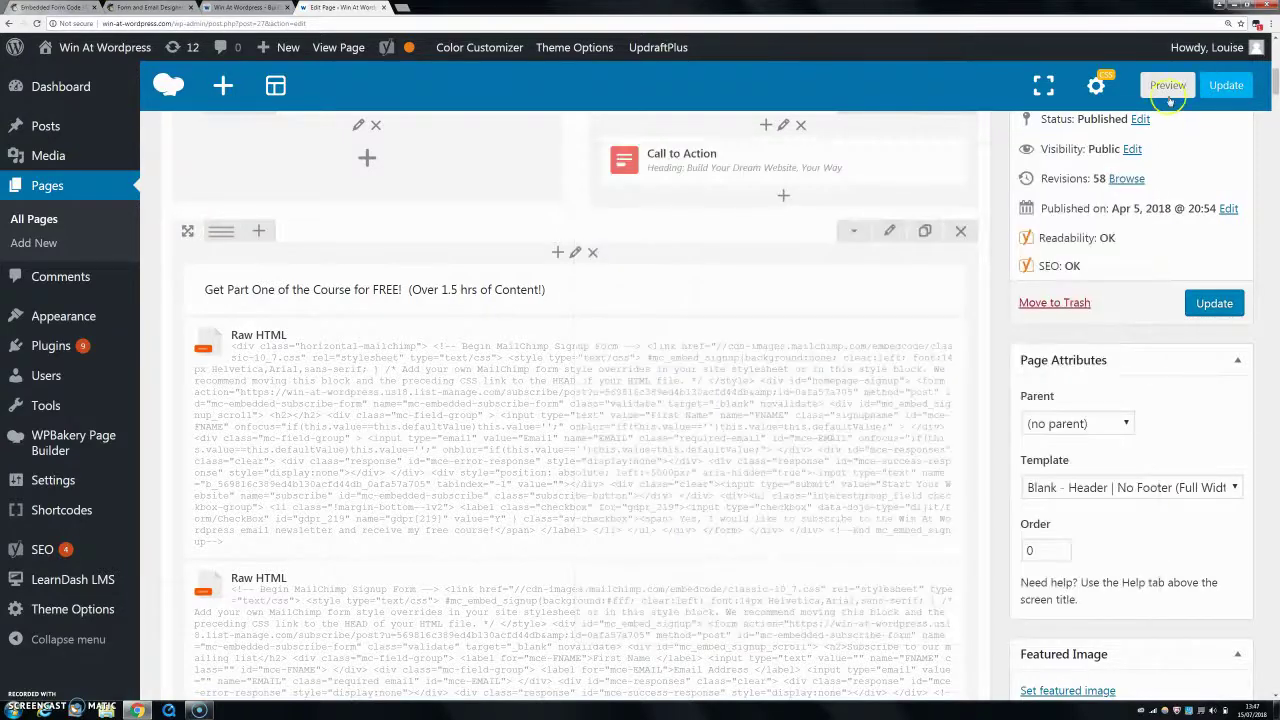
Preview the page and check the embedded signup form, including its First Name and Email Address fields, without filling them in
left_click(1167, 88)
scroll(340, 265, "down", 1)
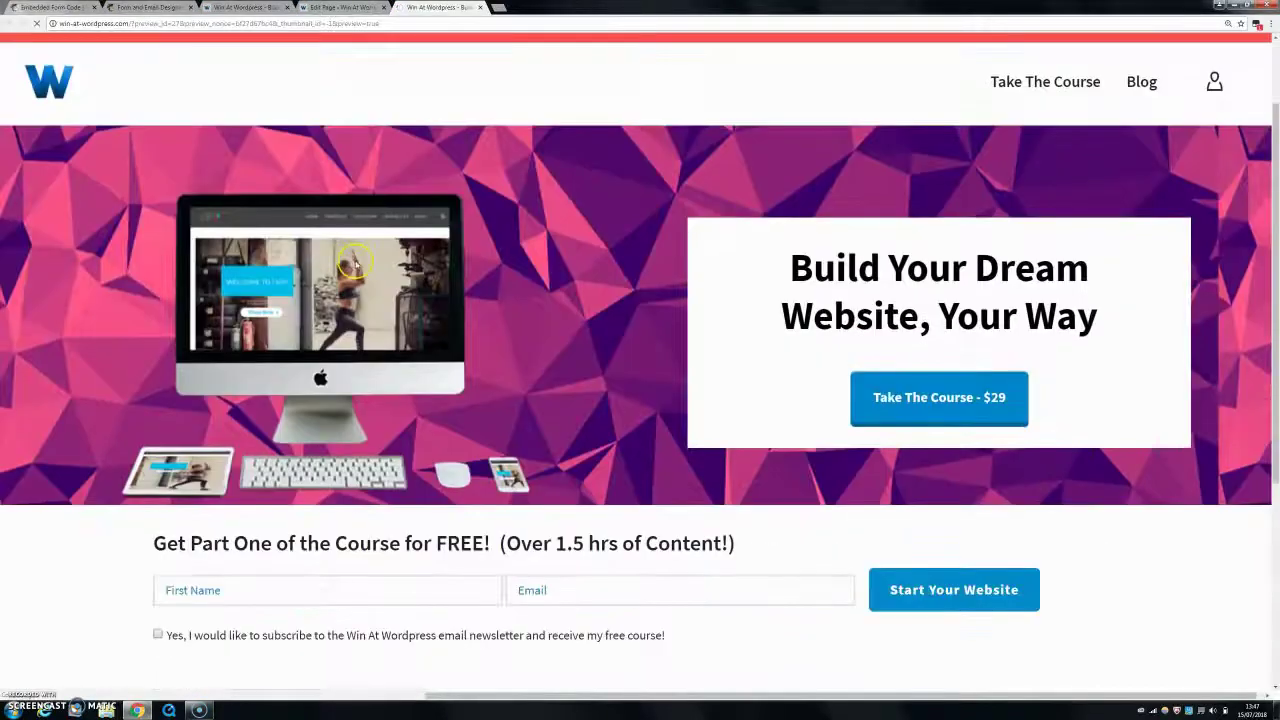
scroll(352, 262, "down", 3)
scroll(150, 430, "down", 1)
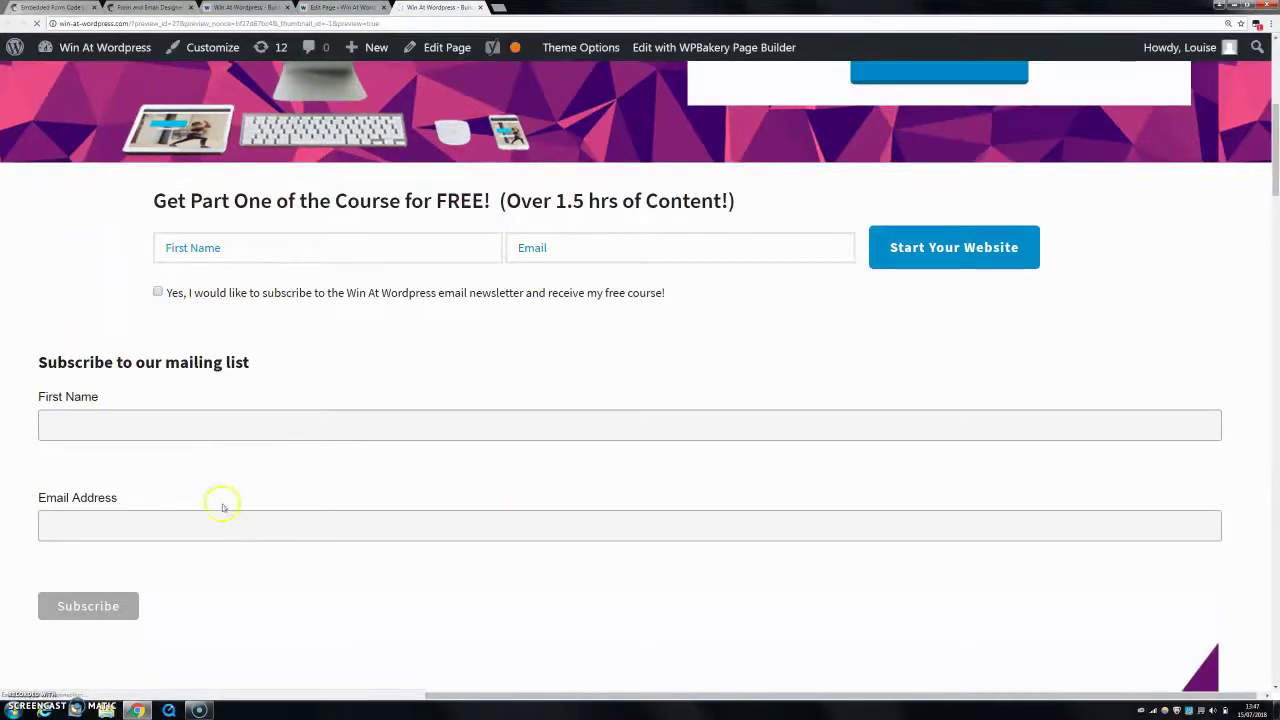
left_click(87, 428)
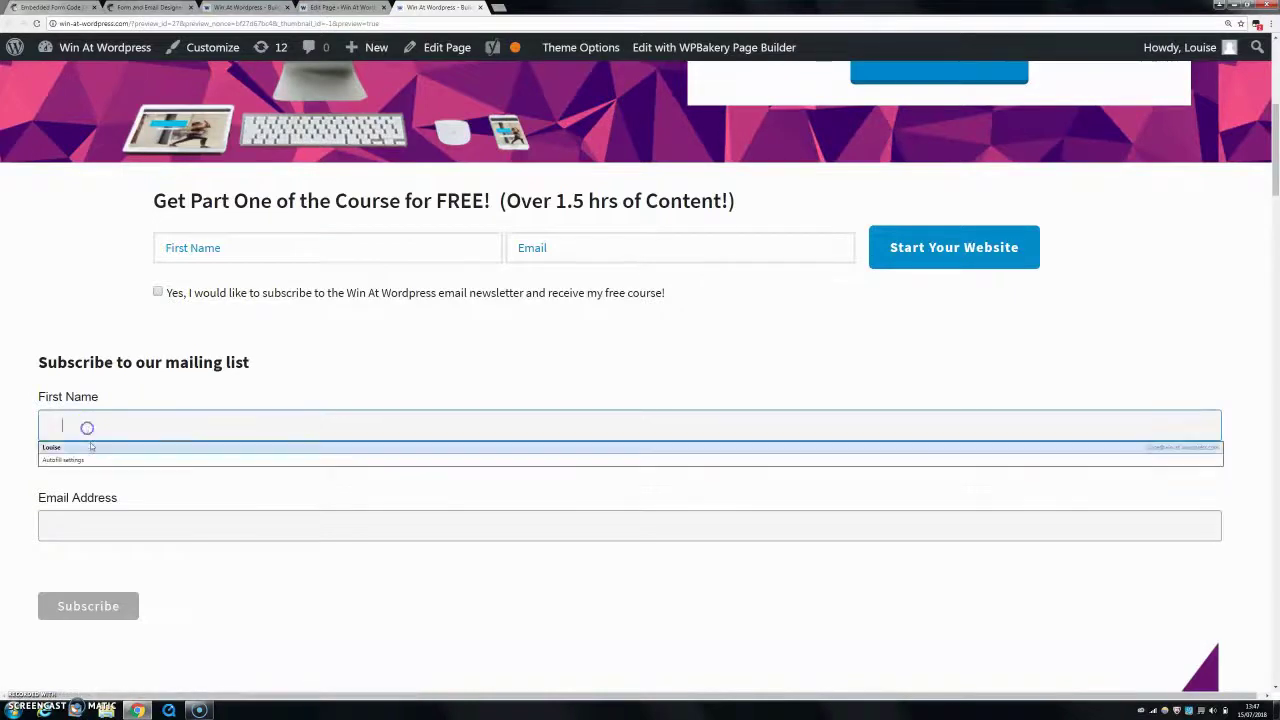
left_click(104, 527)
left_click(280, 468)
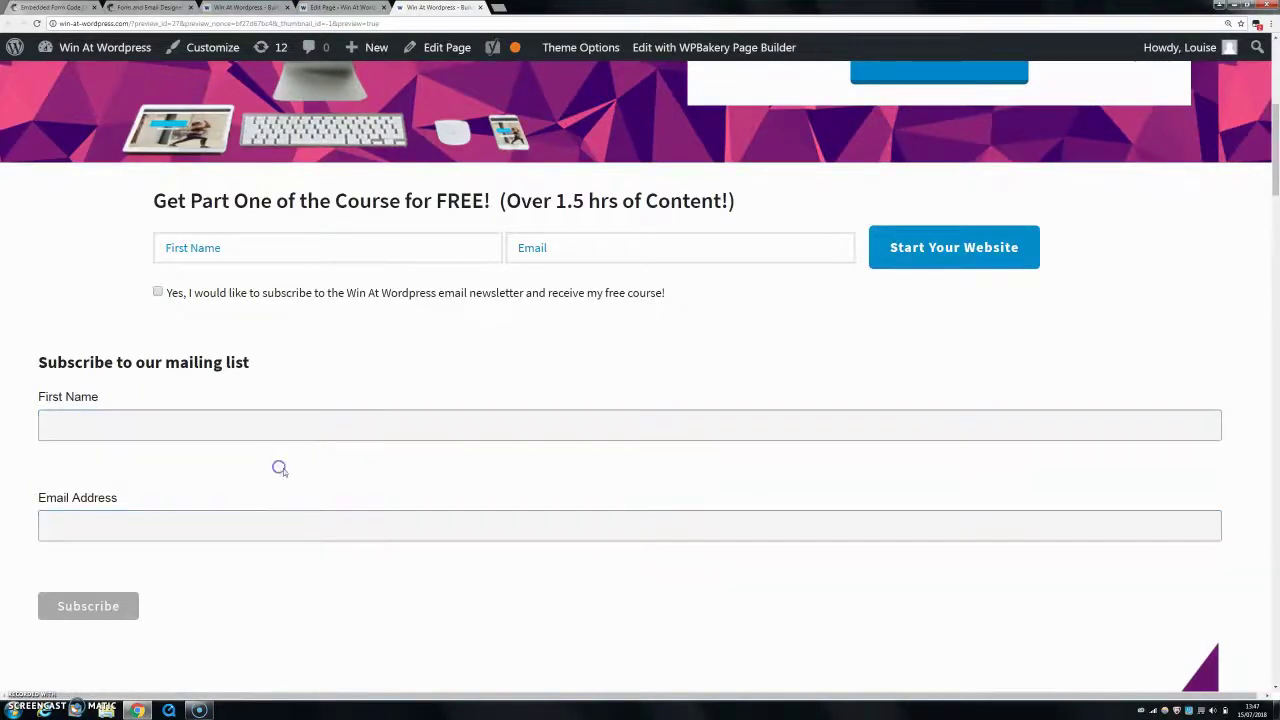